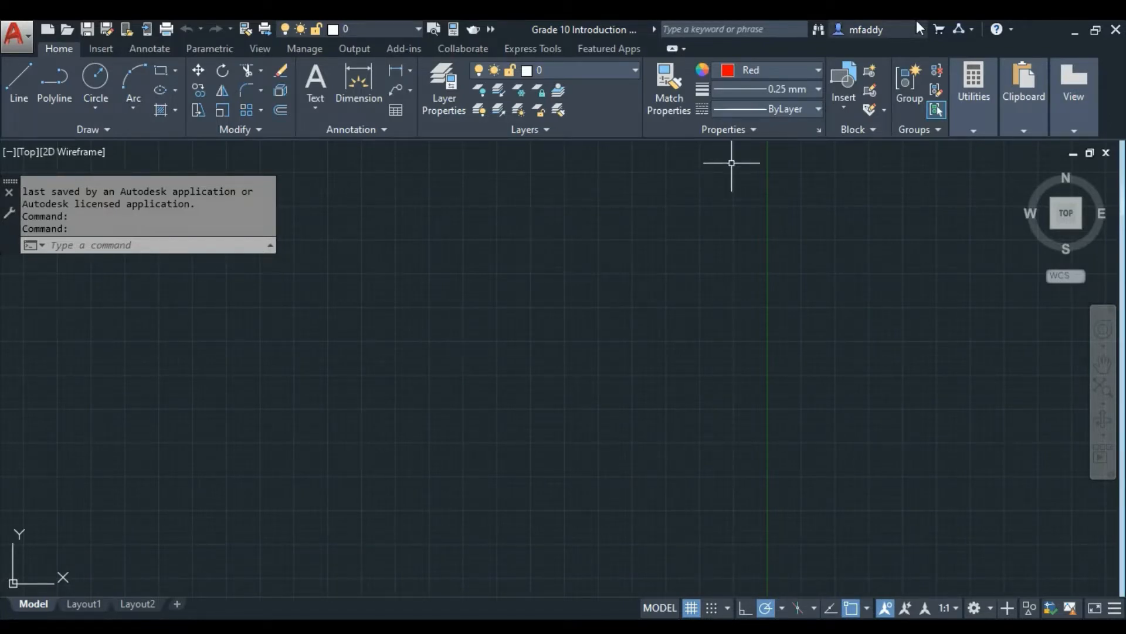
Draw a circle with a diameter of 31 in the lower-left area of the empty drawing.
{"action": "left_click", "coordinate": [90, 95]}
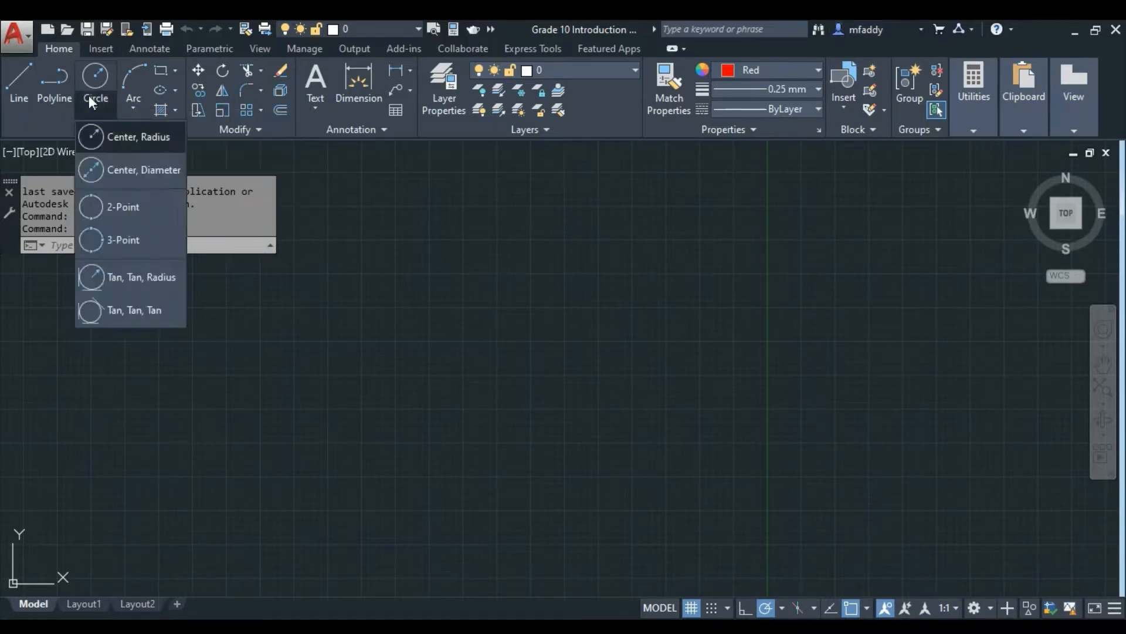
{"action": "left_click", "coordinate": [127, 176]}
{"action": "left_click", "coordinate": [260, 419]}
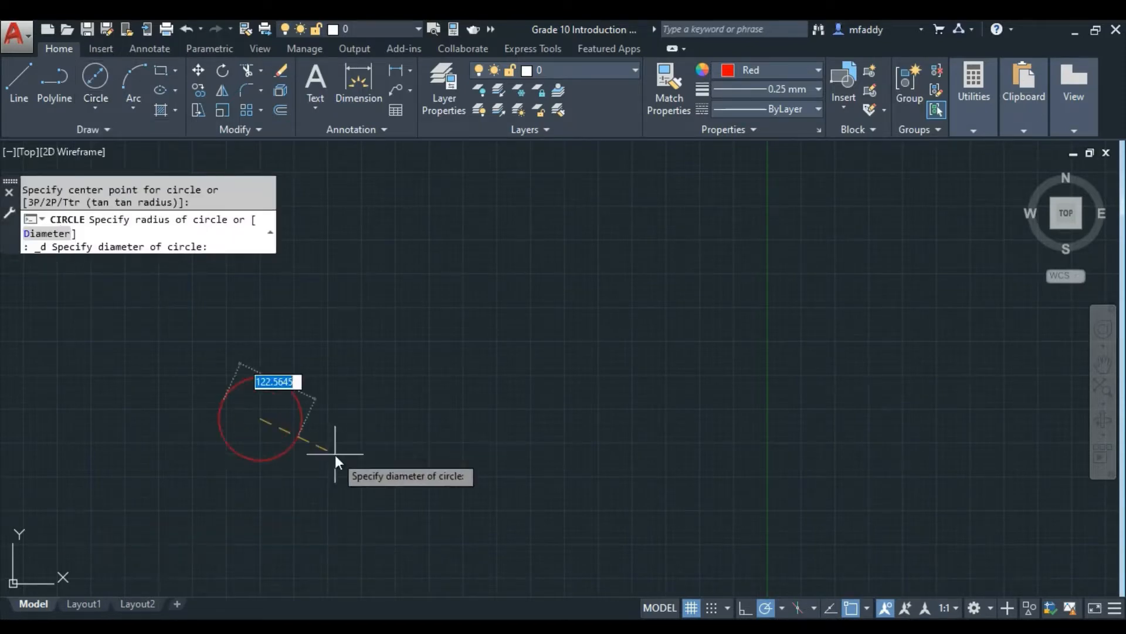
{"action": "type", "text": "31"}
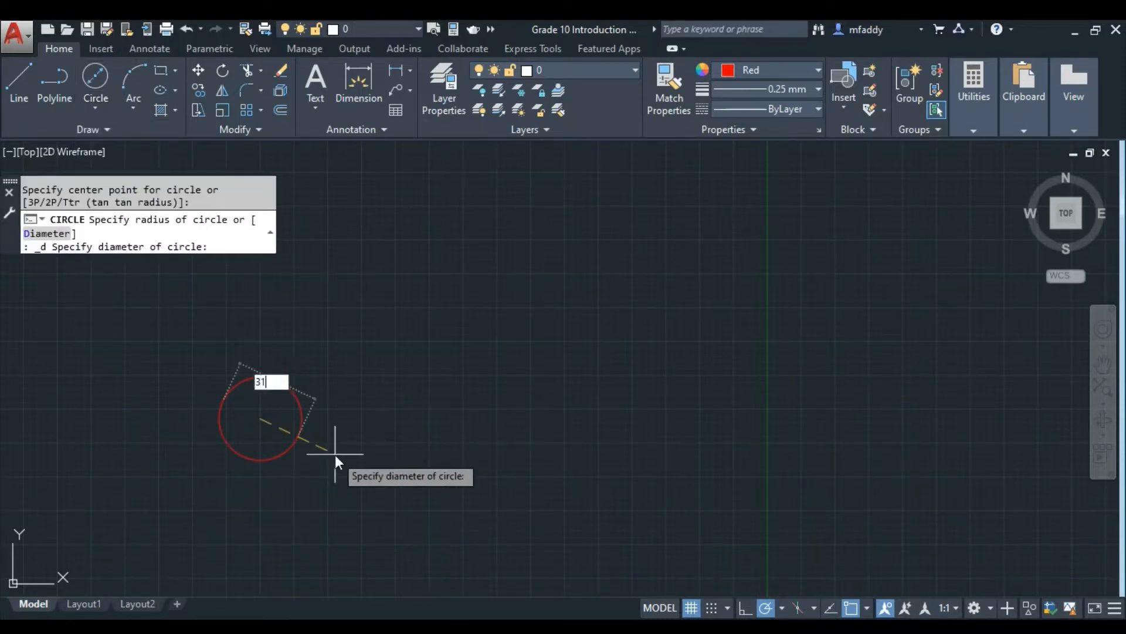
{"action": "key", "text": "Return"}
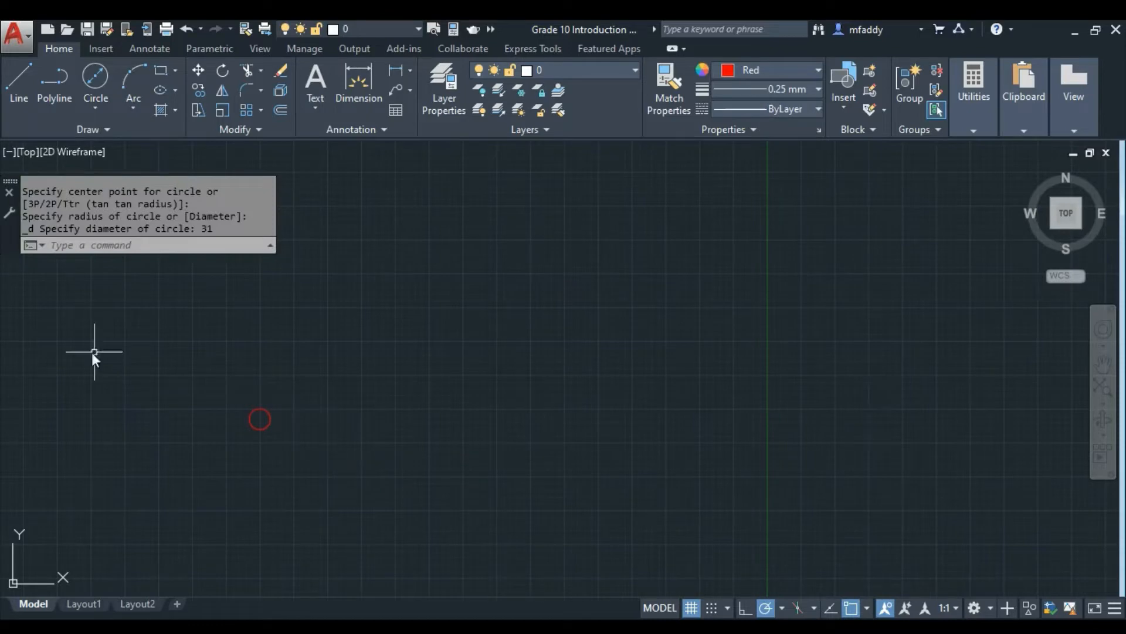
{"action": "scroll", "coordinate": [256, 446], "scroll_direction": "up", "scroll_amount": 9}
{"action": "middle_click_drag", "start_coordinate": [255, 440], "coordinate": [385, 487]}
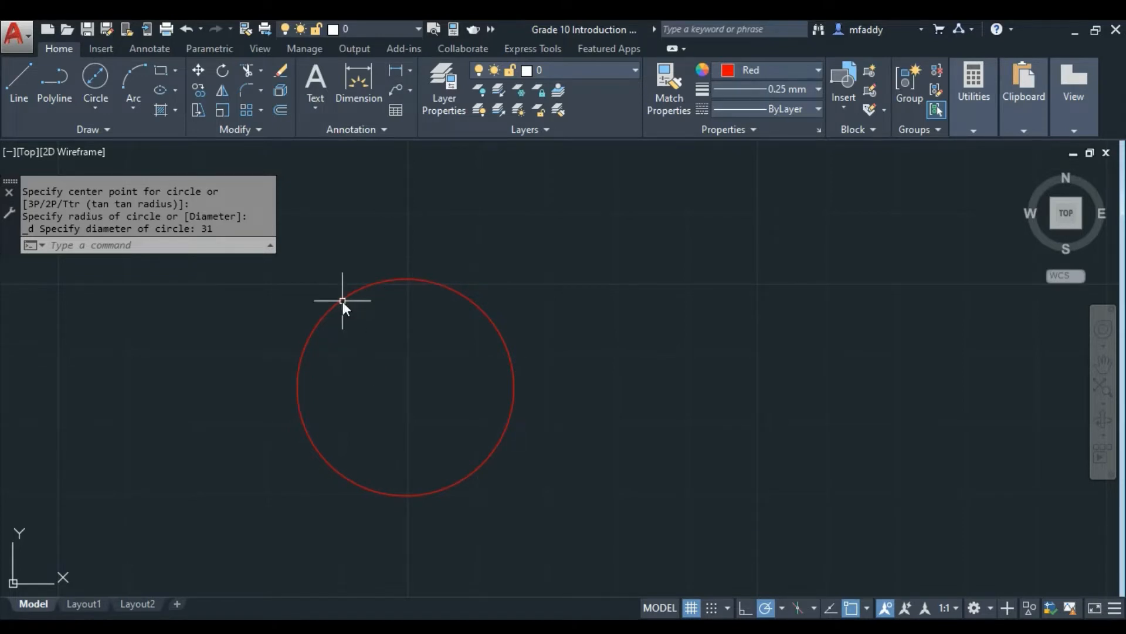
{"action": "left_click", "coordinate": [412, 73]}
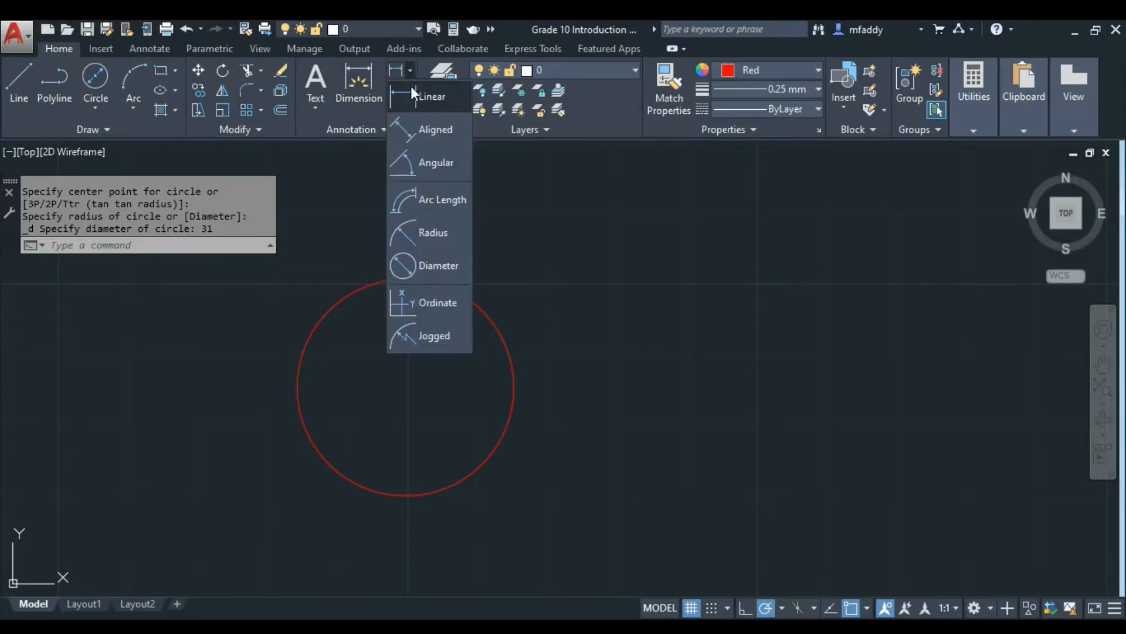
{"action": "left_click", "coordinate": [431, 265]}
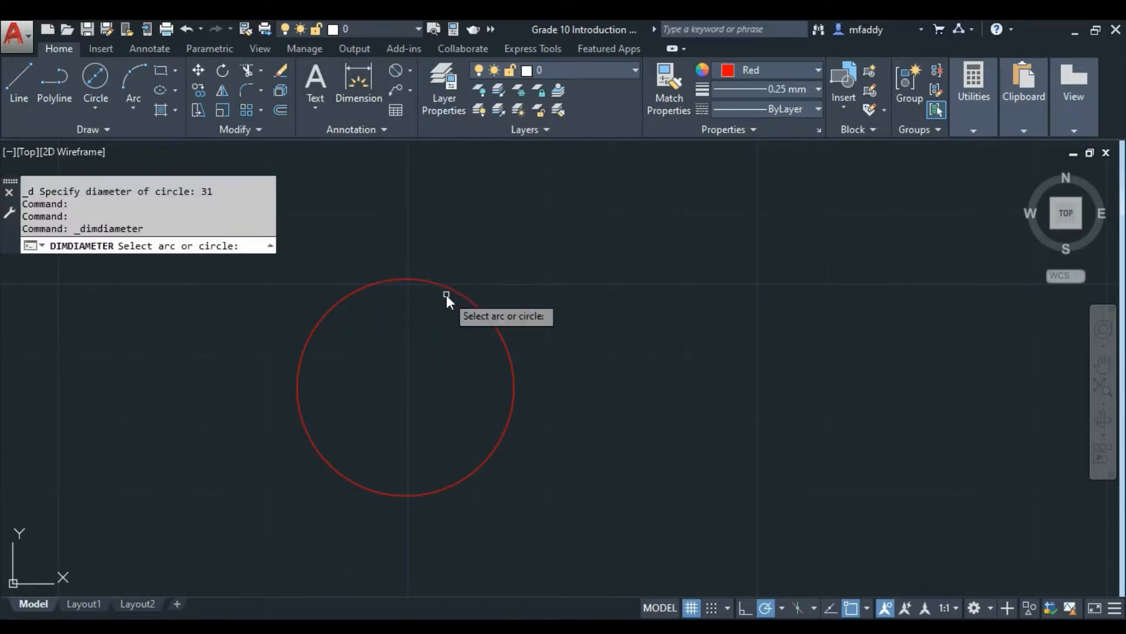
{"action": "left_click", "coordinate": [460, 297]}
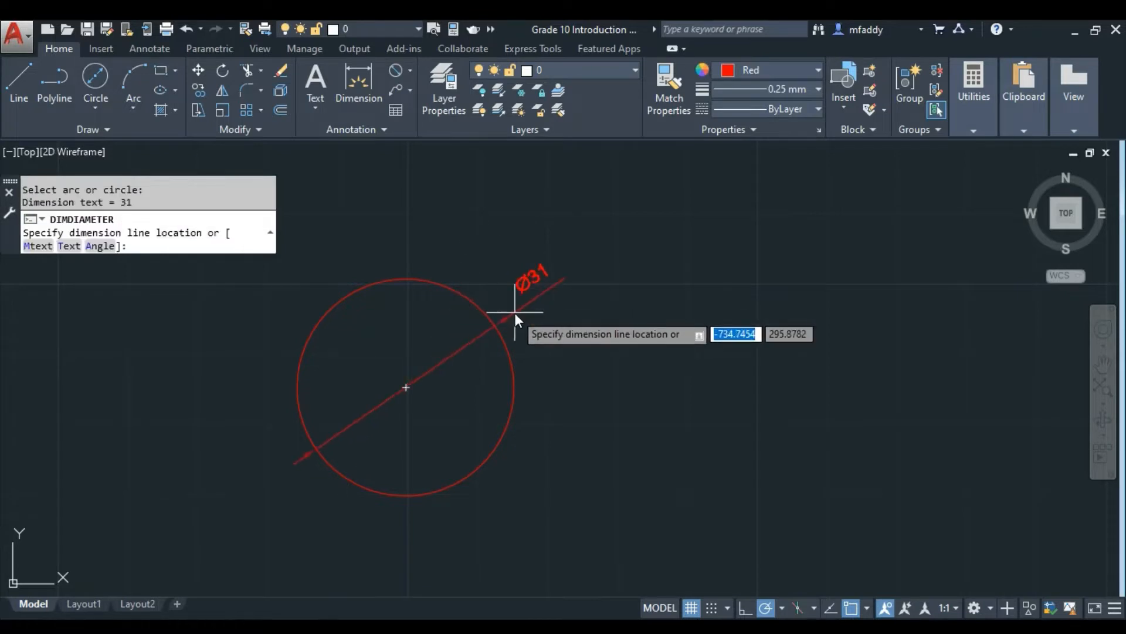
{"action": "left_click", "coordinate": [410, 70]}
{"action": "left_click", "coordinate": [431, 230]}
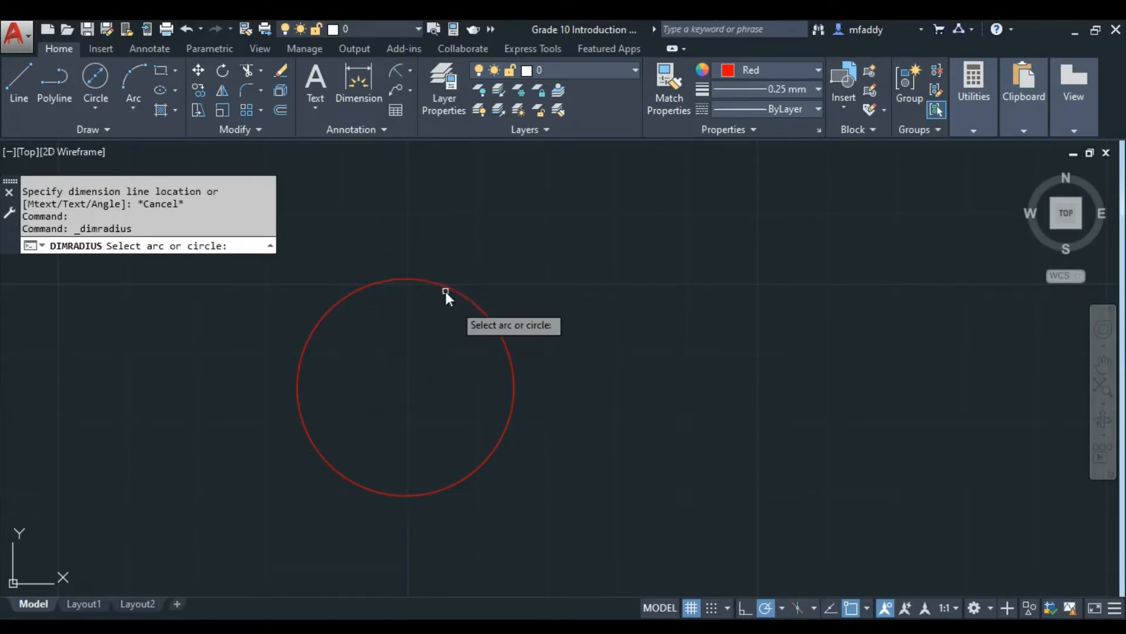
{"action": "left_click", "coordinate": [477, 302]}
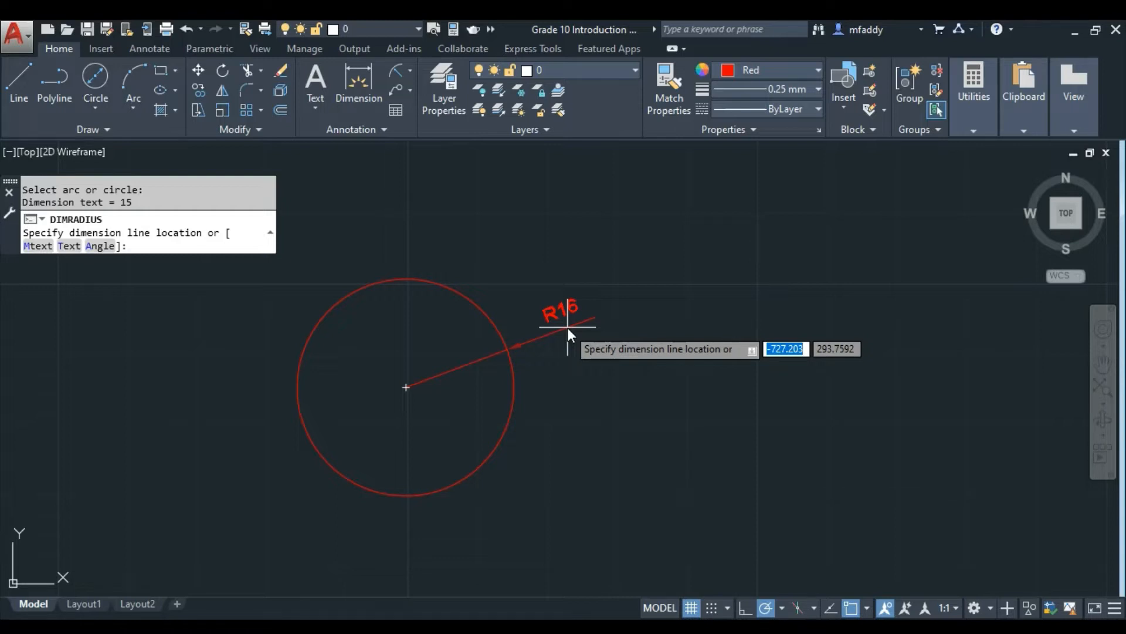
{"action": "key", "text": "Escape"}
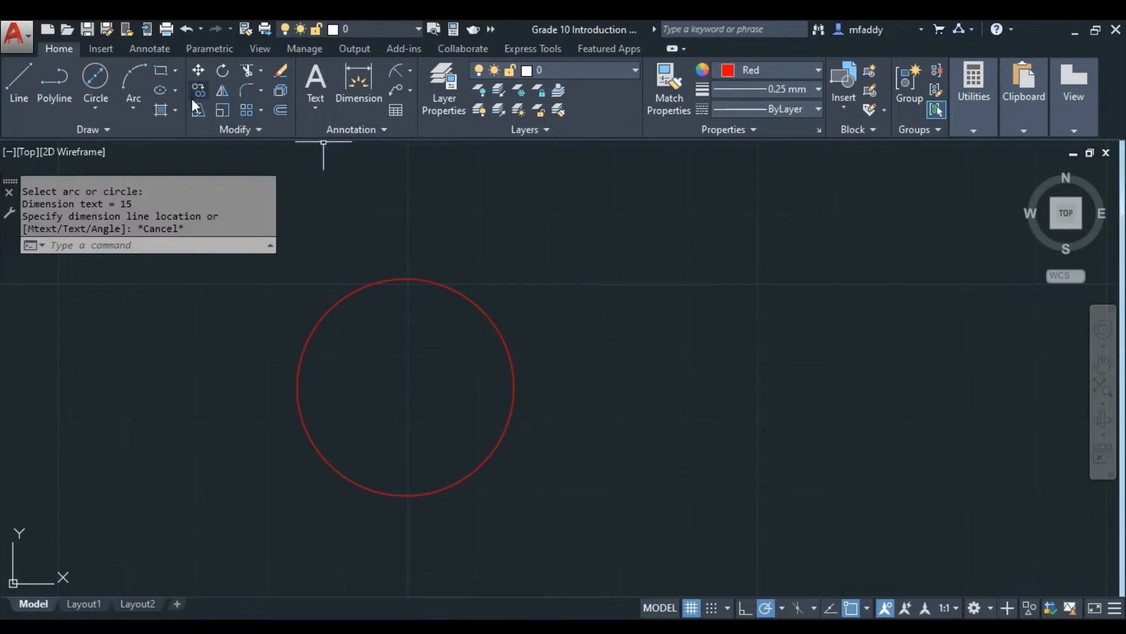
Draw a second circle with a diameter of 53, concentric with the first one.
{"action": "left_click", "coordinate": [100, 80]}
{"action": "left_click", "coordinate": [95, 100]}
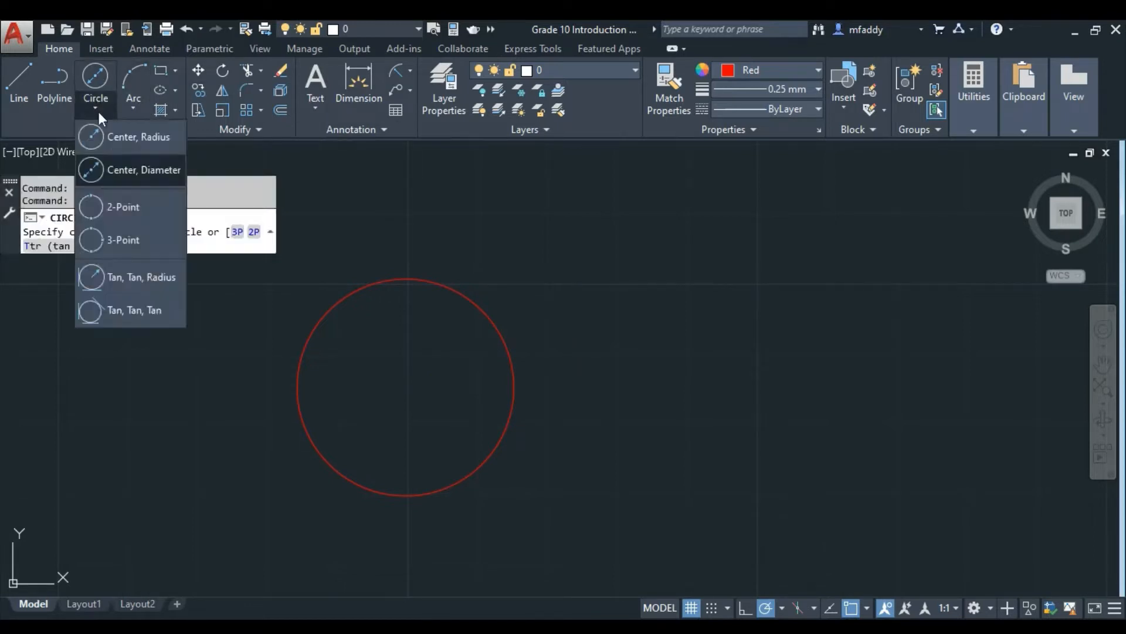
{"action": "left_click", "coordinate": [123, 169]}
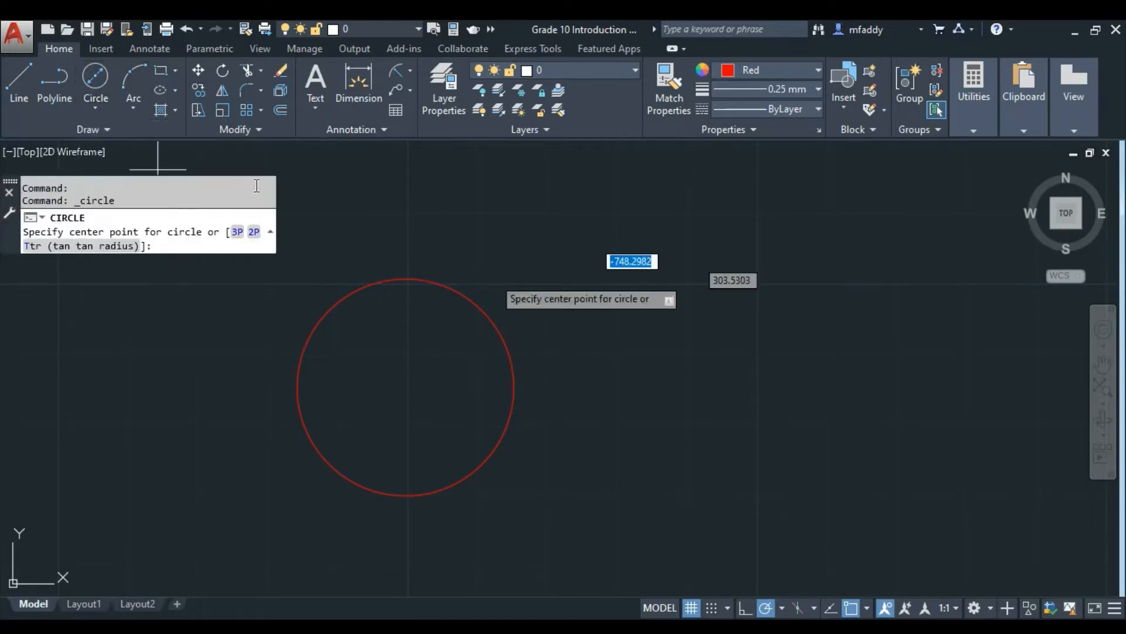
{"action": "left_click", "coordinate": [408, 386]}
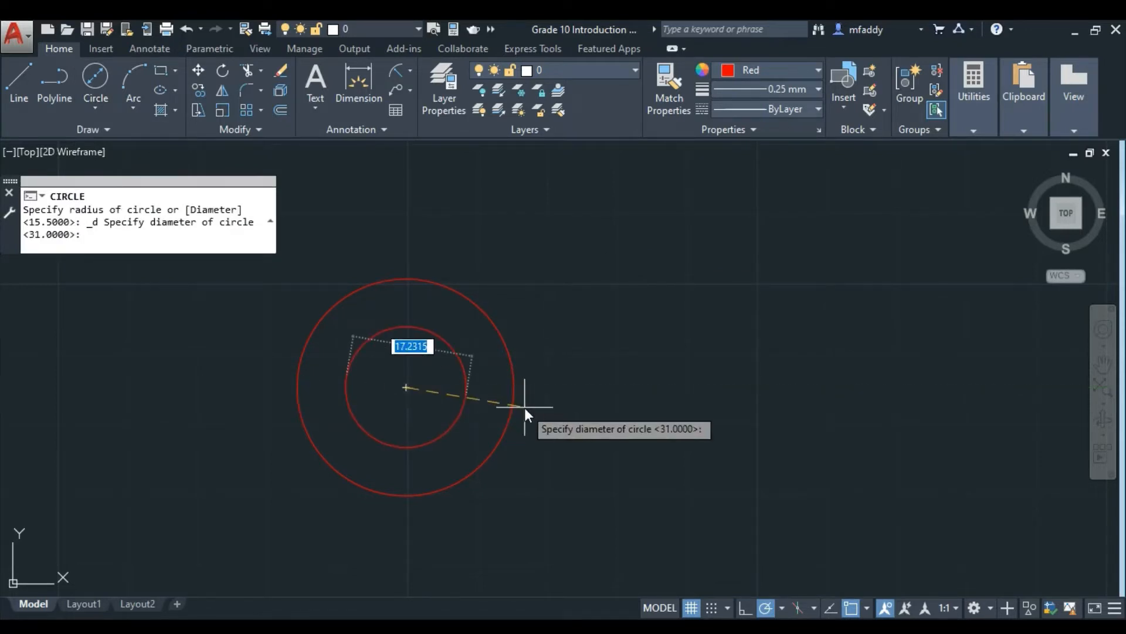
{"action": "type", "text": "53"}
{"action": "key", "text": "Return"}
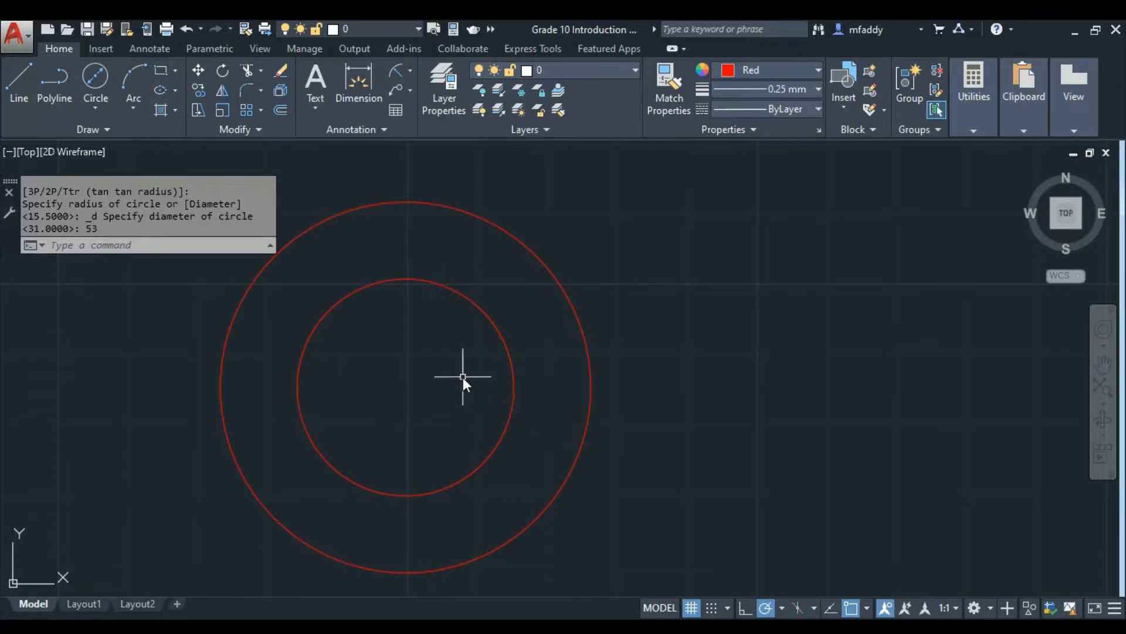
Set the current colour to green and draw a horizontal line 50 long from the circles' centre to the right.
{"action": "left_click", "coordinate": [12, 77]}
{"action": "left_click", "coordinate": [733, 70]}
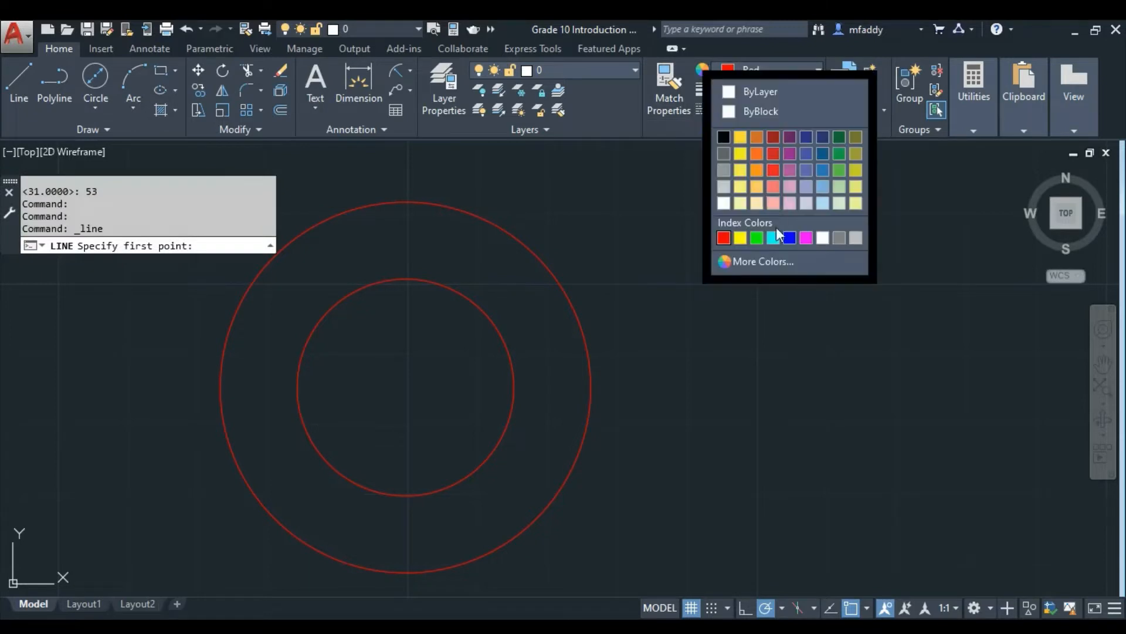
{"action": "left_click", "coordinate": [755, 238]}
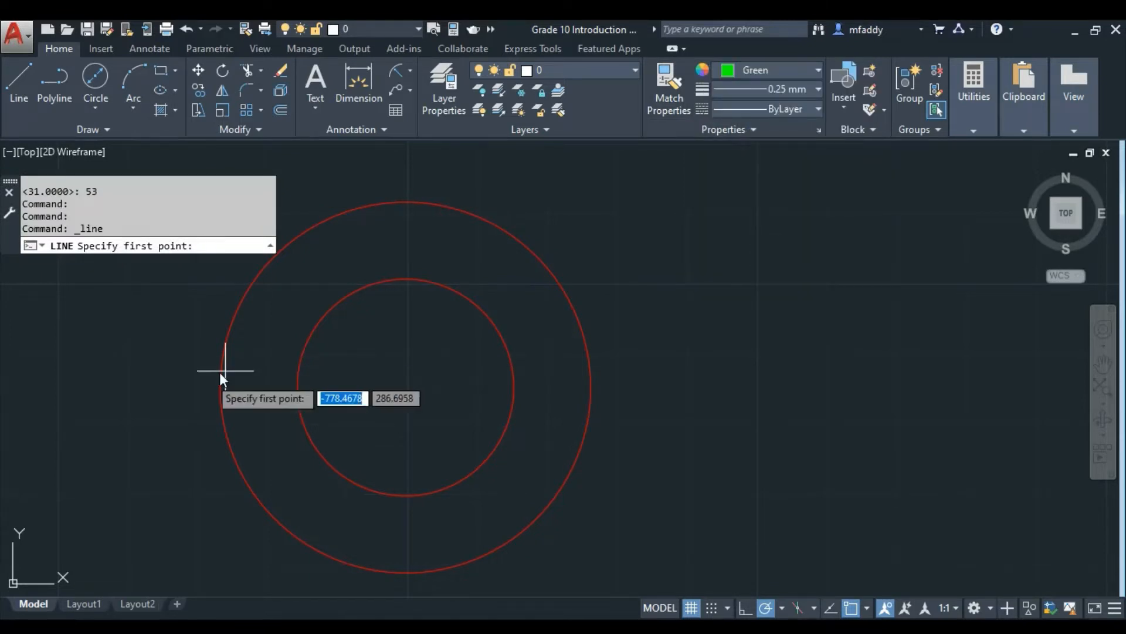
{"action": "left_click", "coordinate": [403, 388]}
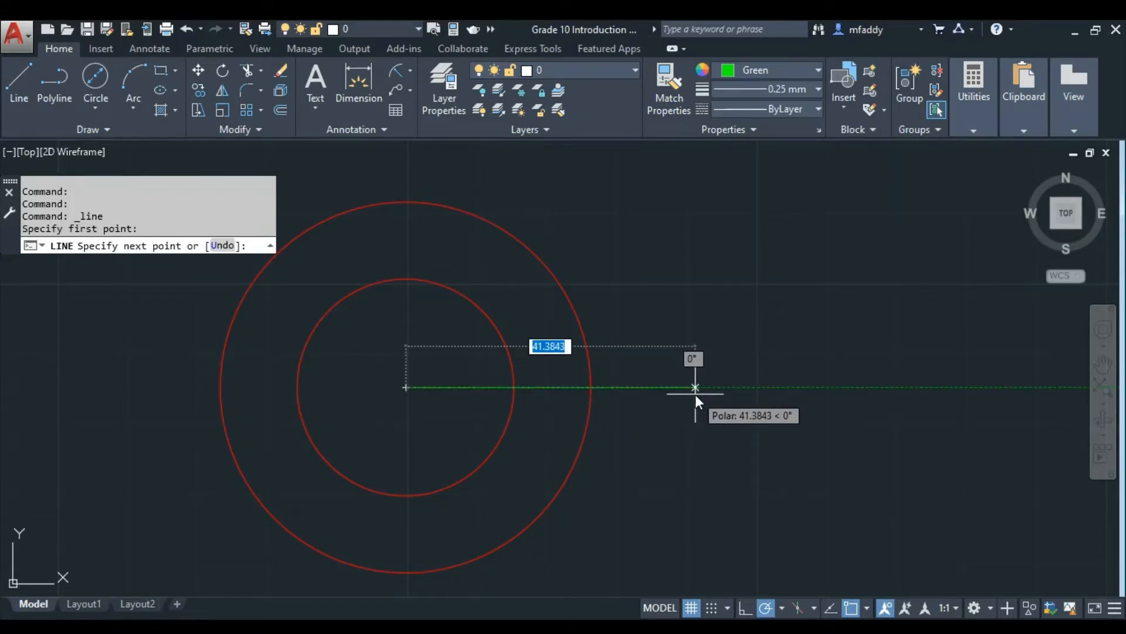
{"action": "type", "text": "50"}
{"action": "key", "text": "Return"}
{"action": "key", "text": "Escape"}
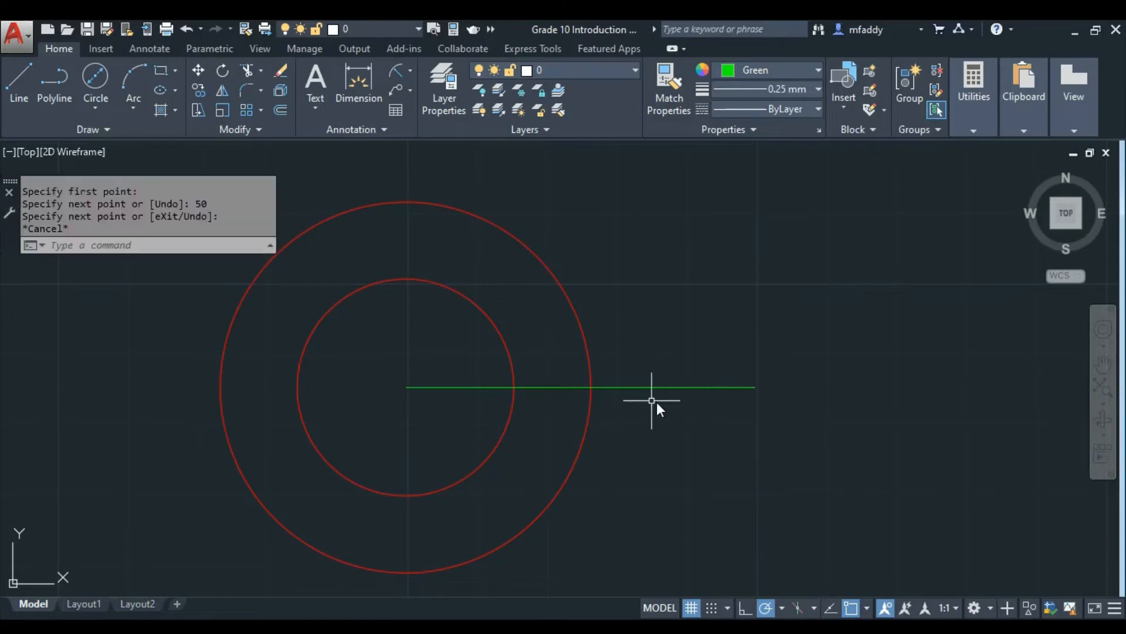
Stretch the centre end of the green horizontal line 50 to the left, past both circles.
{"action": "left_click", "coordinate": [647, 390]}
{"action": "middle_click_drag", "start_coordinate": [570, 393], "coordinate": [759, 393]}
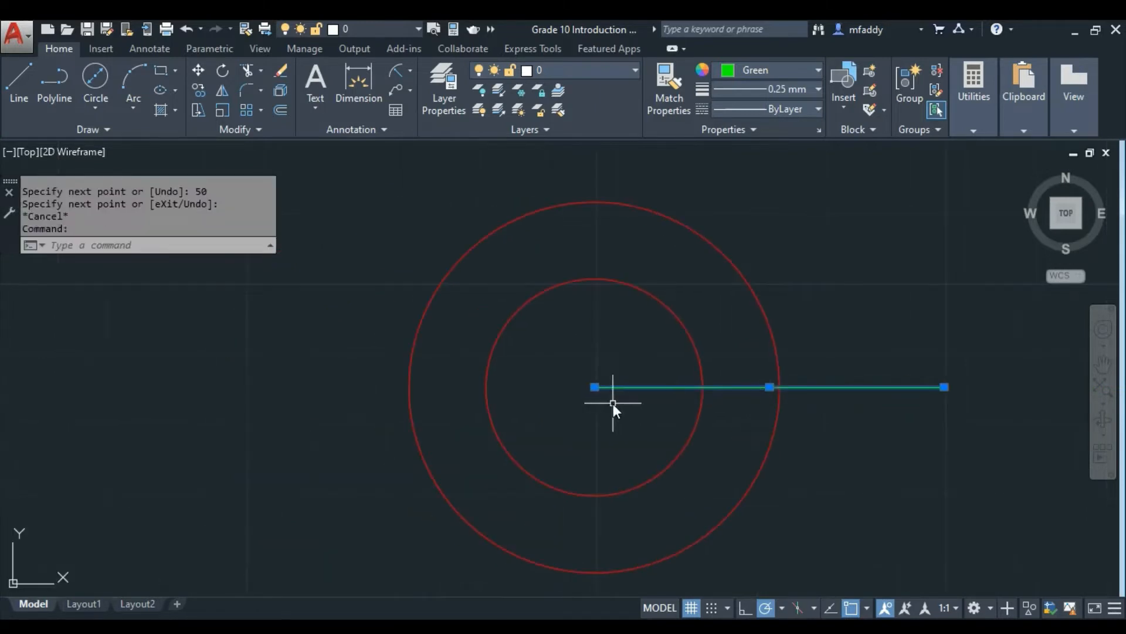
{"action": "left_click", "coordinate": [596, 388]}
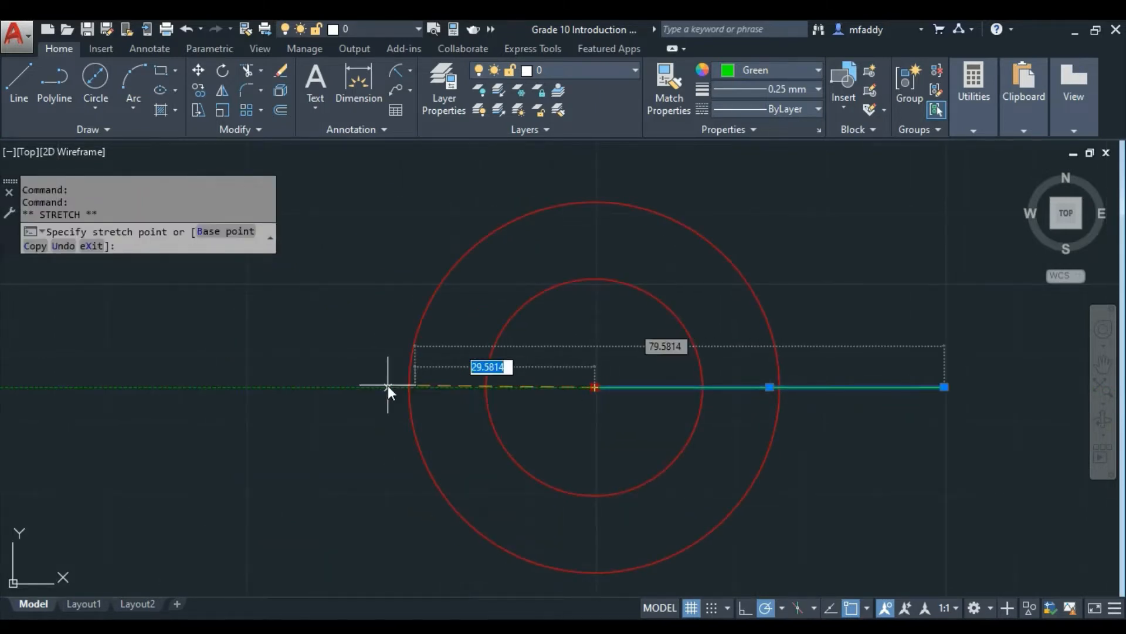
{"action": "type", "text": "50"}
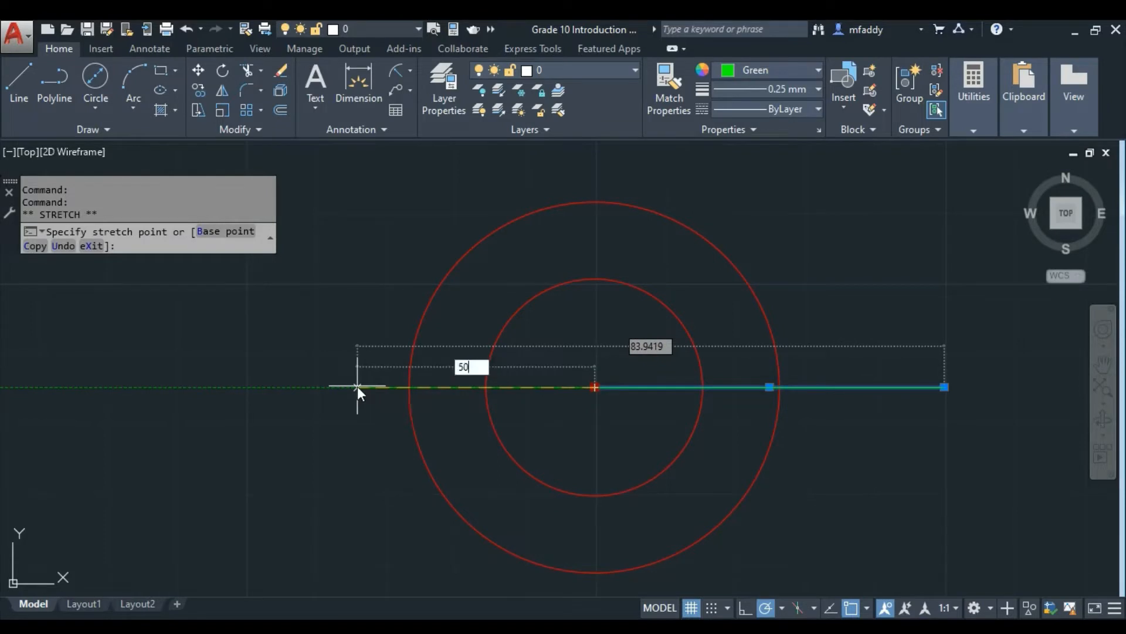
{"action": "key", "text": "Return"}
{"action": "key", "text": "Escape"}
{"action": "key", "text": "Escape"}
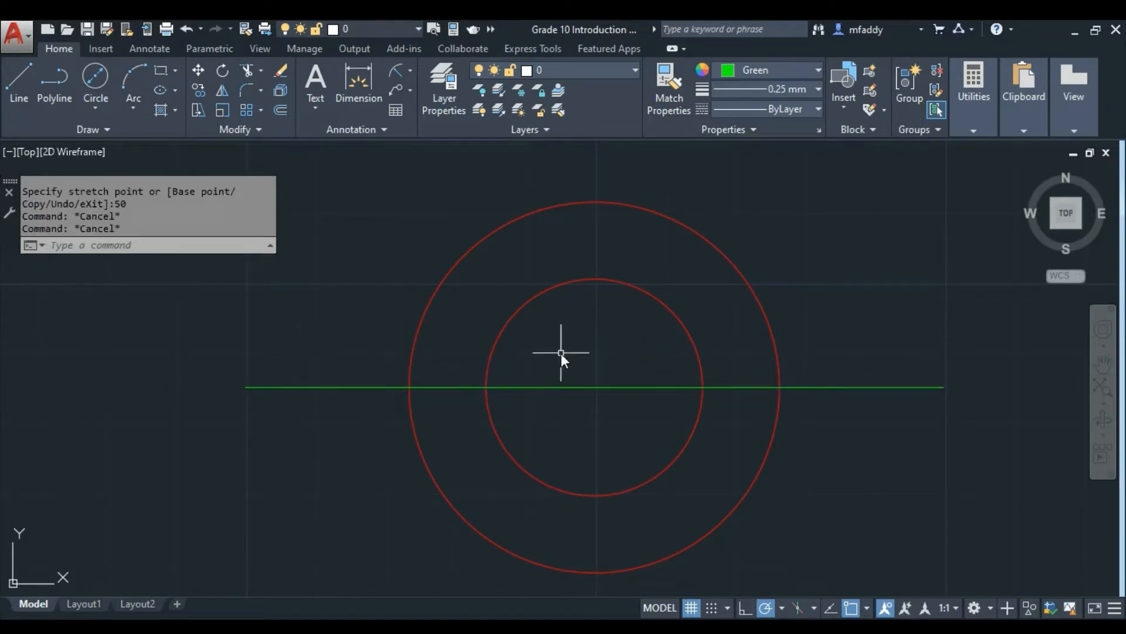
Draw a green vertical line 50 long from the circles' centre straight upward.
{"action": "left_click", "coordinate": [16, 87]}
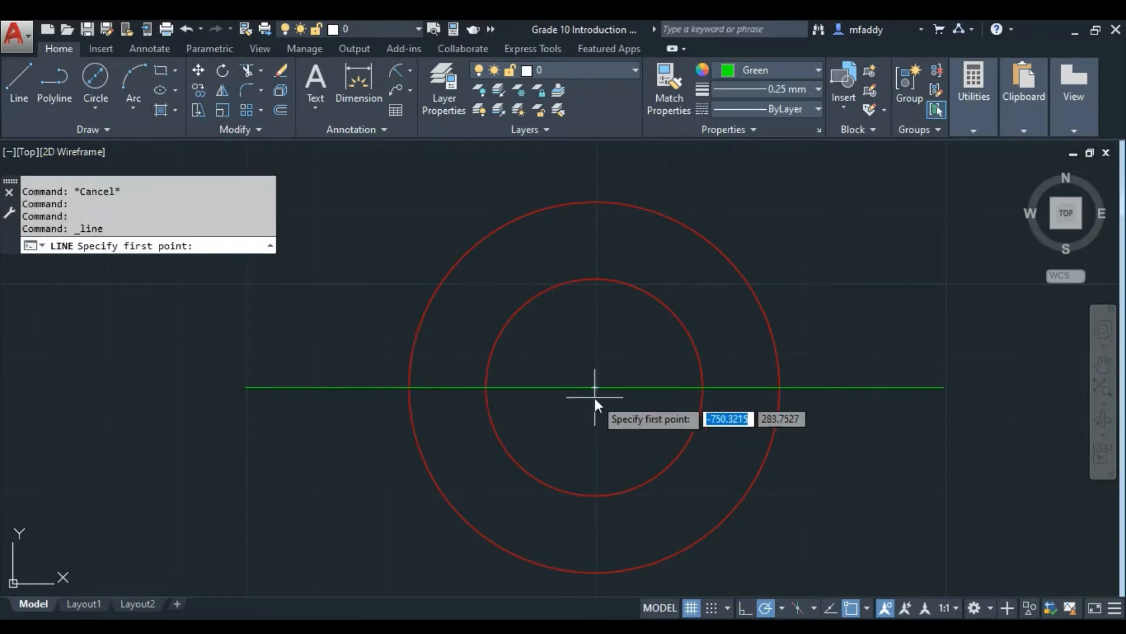
{"action": "left_click", "coordinate": [595, 387]}
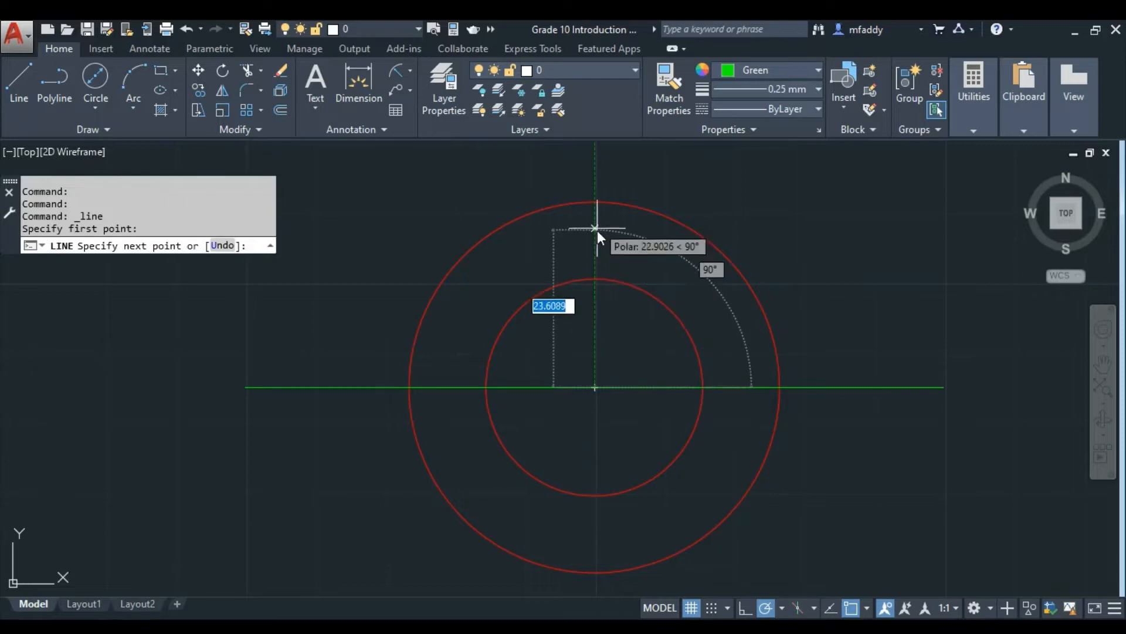
{"action": "middle_click_drag", "start_coordinate": [595, 203], "coordinate": [589, 289]}
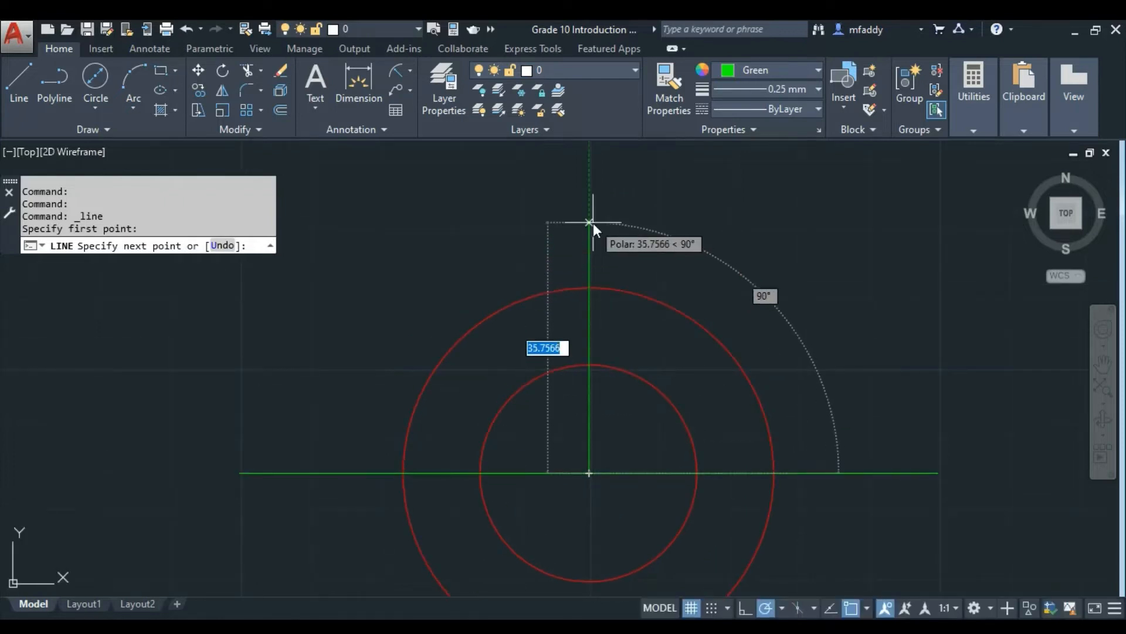
{"action": "type", "text": "50"}
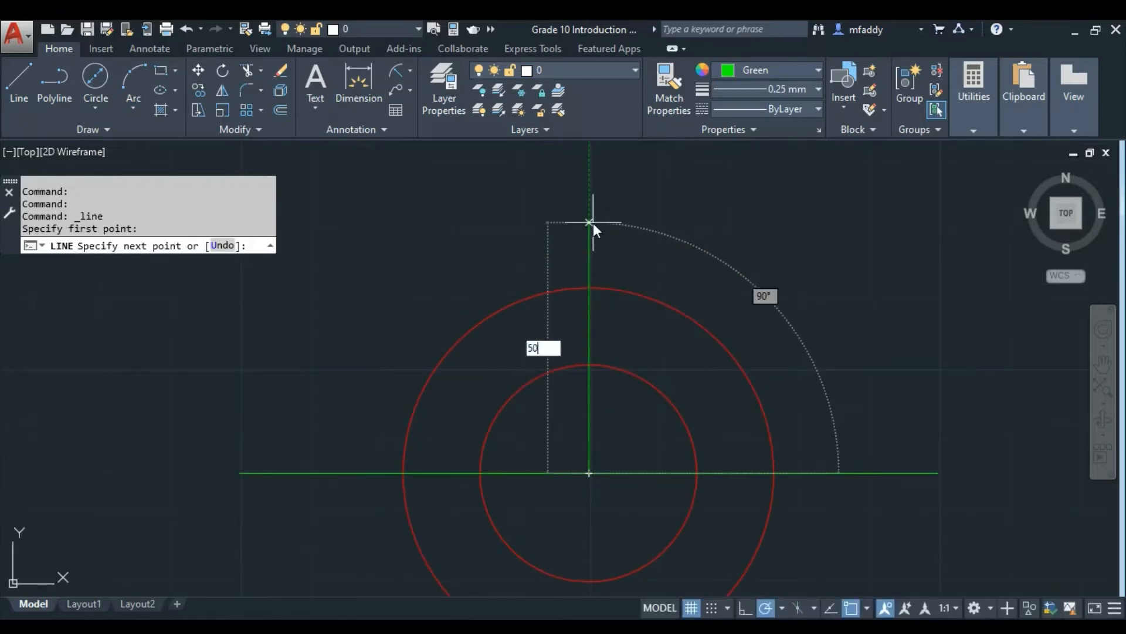
{"action": "key", "text": "Return"}
{"action": "scroll", "coordinate": [593, 223], "scroll_direction": "down", "scroll_amount": 3}
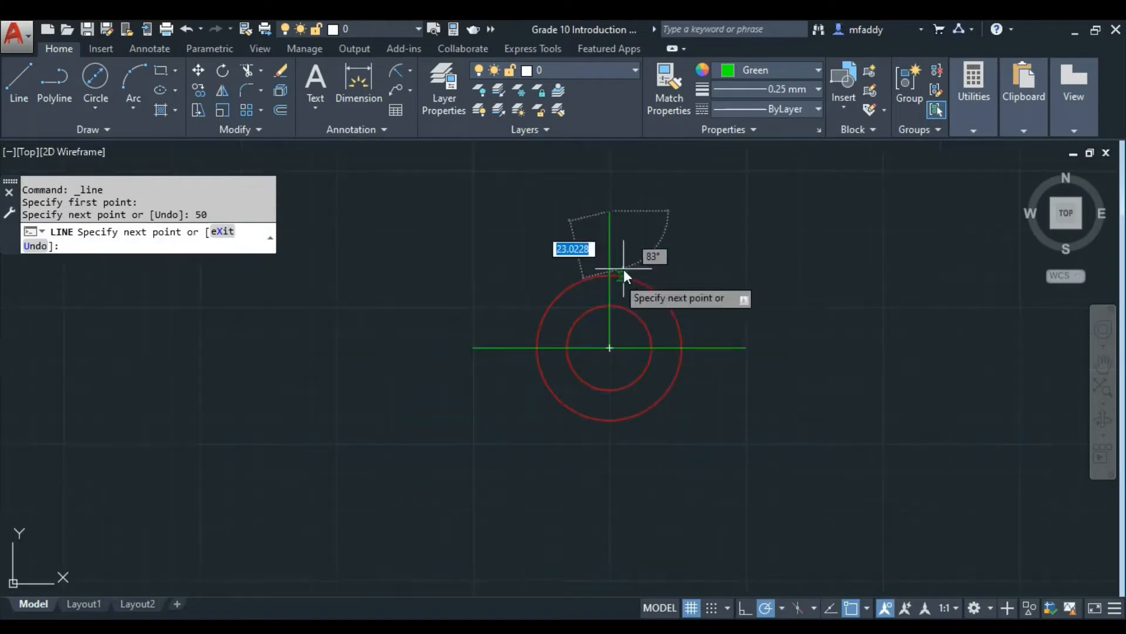
{"action": "key", "text": "Escape"}
{"action": "key", "text": "Escape"}
Stretch the lower end of the vertical line 50 straight down from the circles' centre.
{"action": "left_click", "coordinate": [563, 262]}
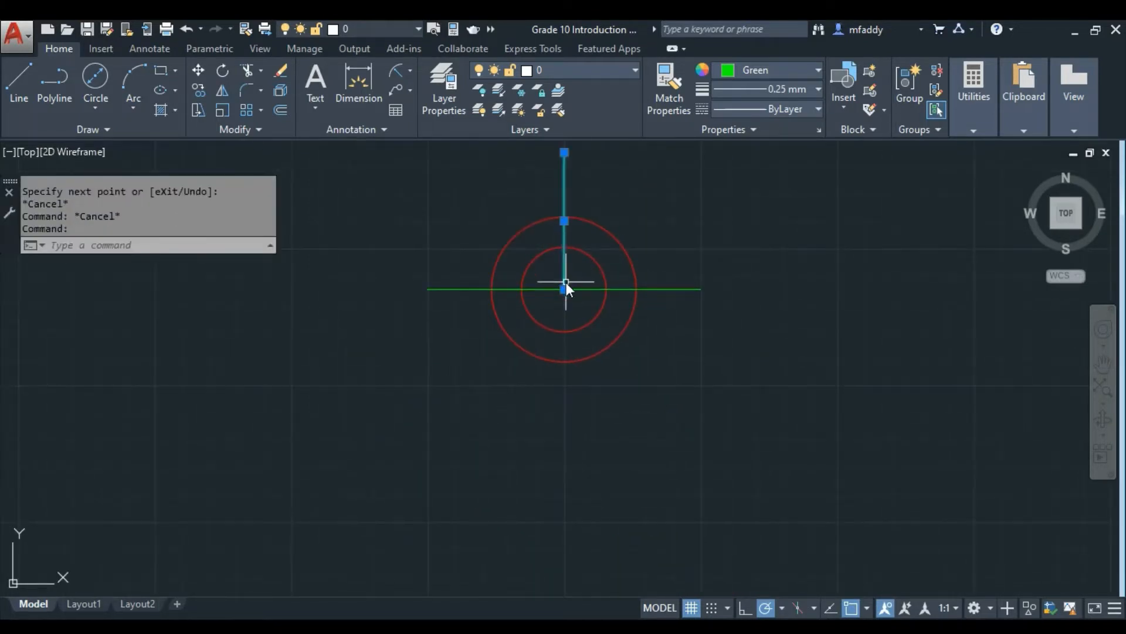
{"action": "left_click", "coordinate": [565, 288]}
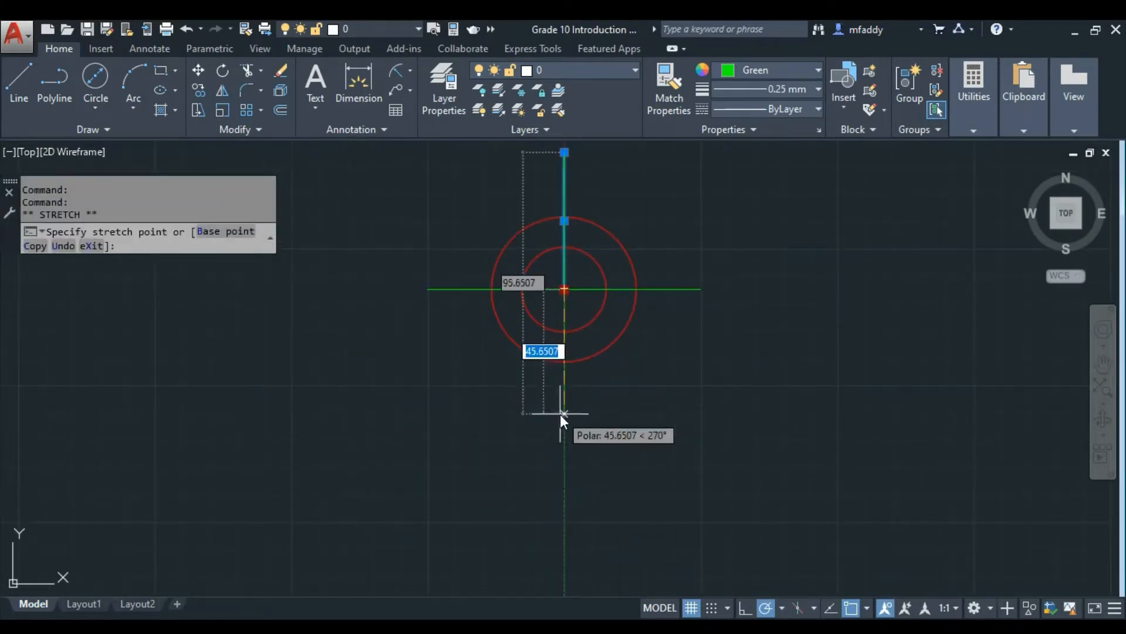
{"action": "type", "text": "50"}
{"action": "key", "text": "Return"}
{"action": "key", "text": "Escape"}
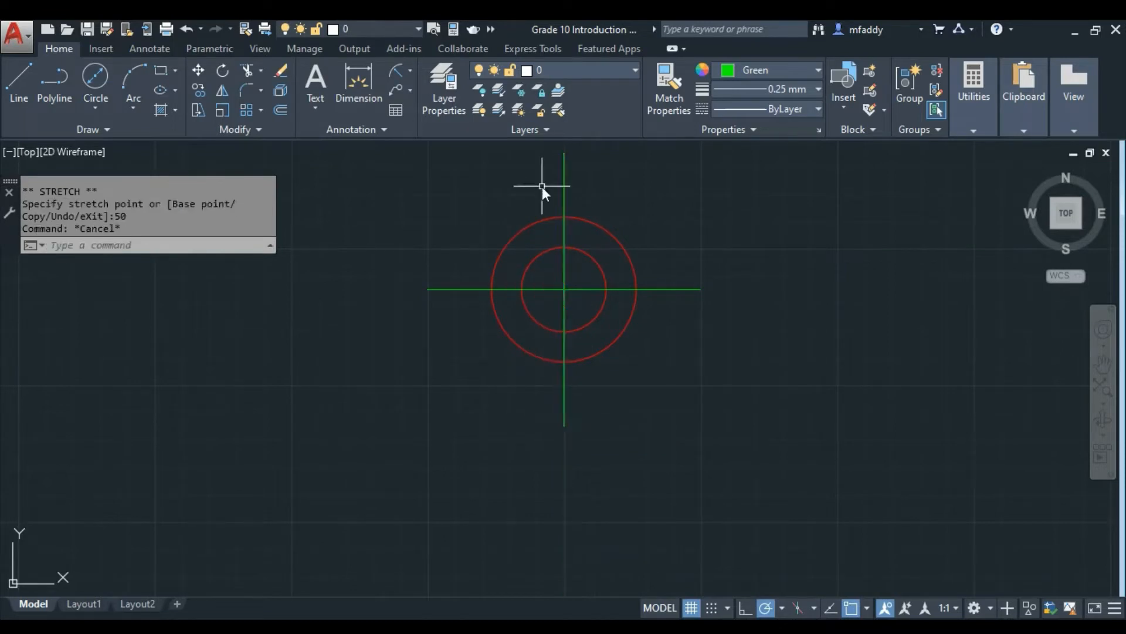
Change the linetype of the horizontal and vertical green lines to CENTER.
{"action": "left_click", "coordinate": [564, 316]}
{"action": "left_click", "coordinate": [576, 290]}
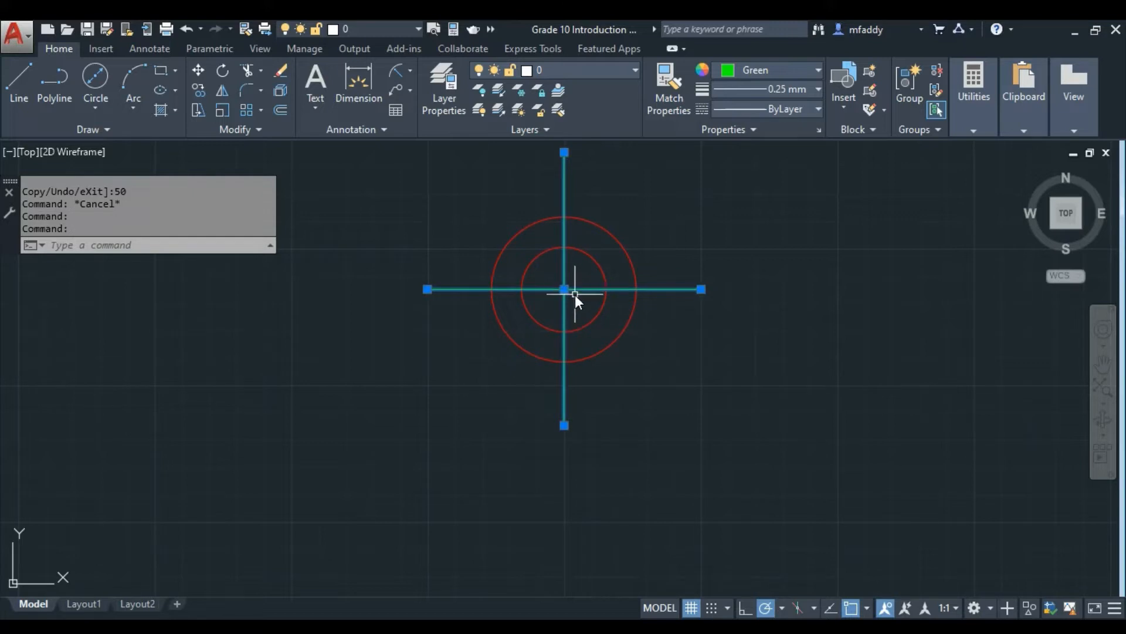
{"action": "left_click", "coordinate": [788, 108]}
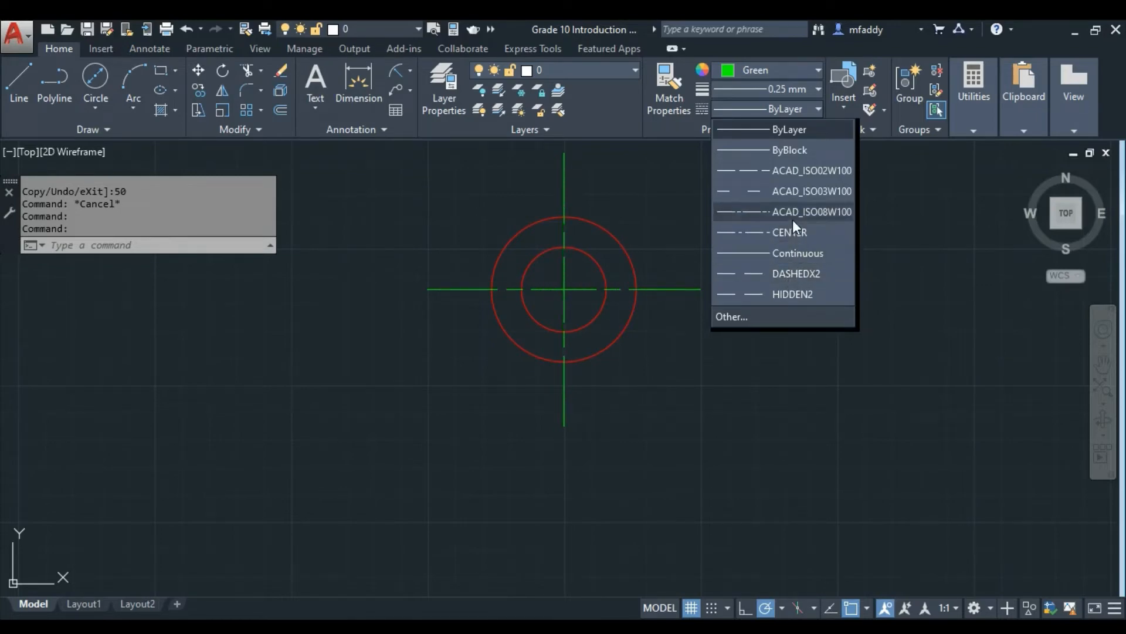
{"action": "left_click", "coordinate": [788, 235]}
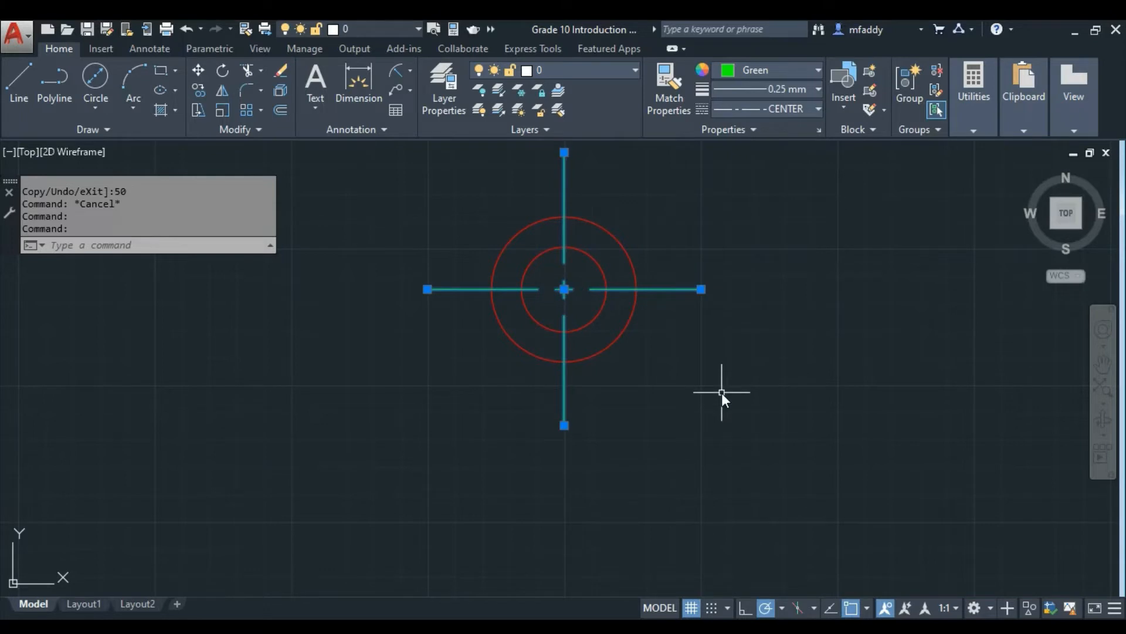
{"action": "key", "text": "Escape"}
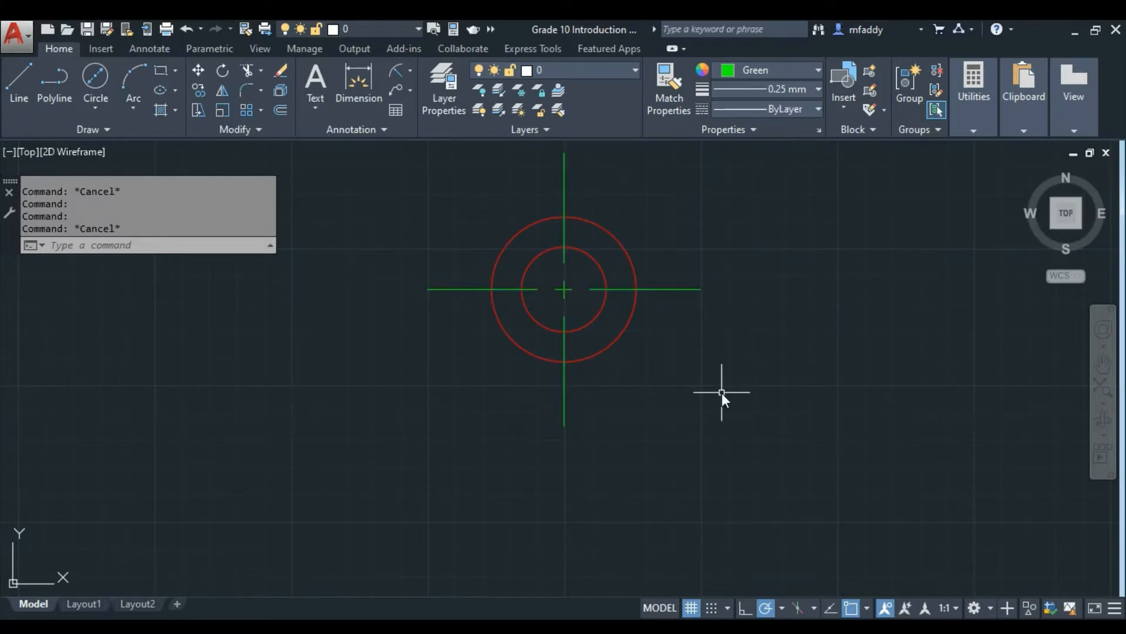
Draw a cyan construction line 147 long horizontally to the right from the centre of the concentric circles.
{"action": "left_click", "coordinate": [20, 76]}
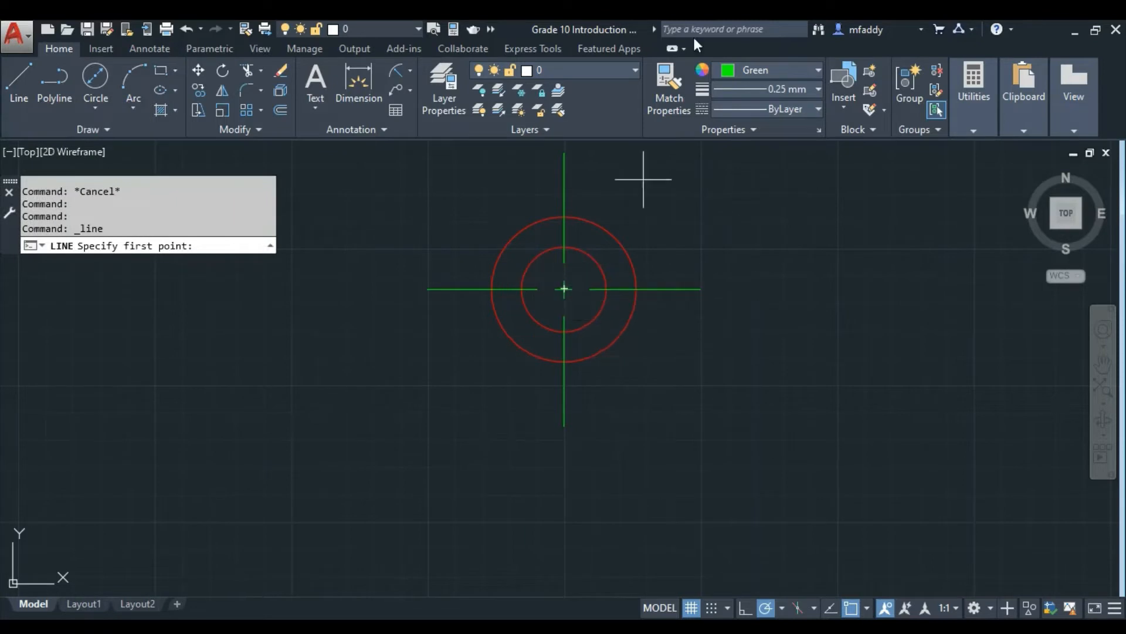
{"action": "left_click", "coordinate": [733, 71]}
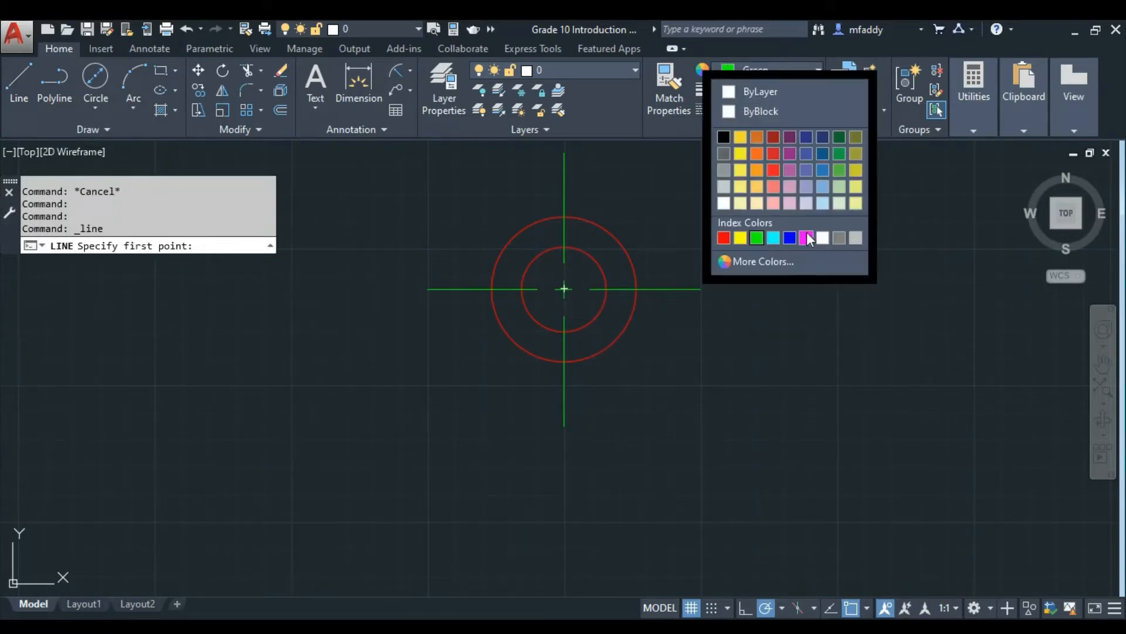
{"action": "left_click", "coordinate": [771, 239]}
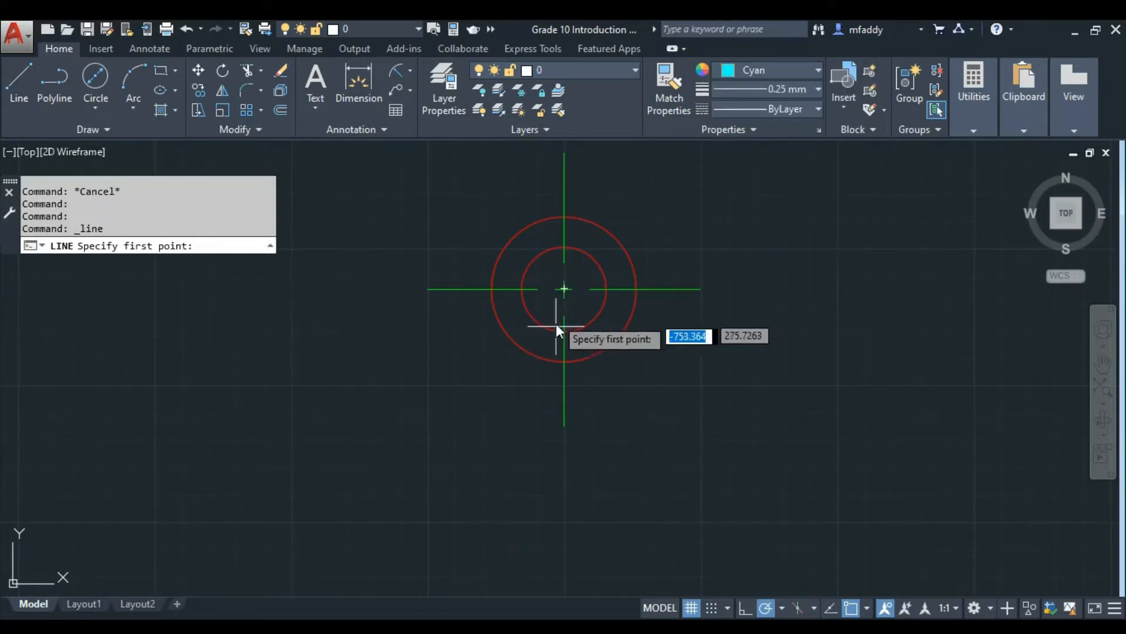
{"action": "left_click", "coordinate": [565, 288]}
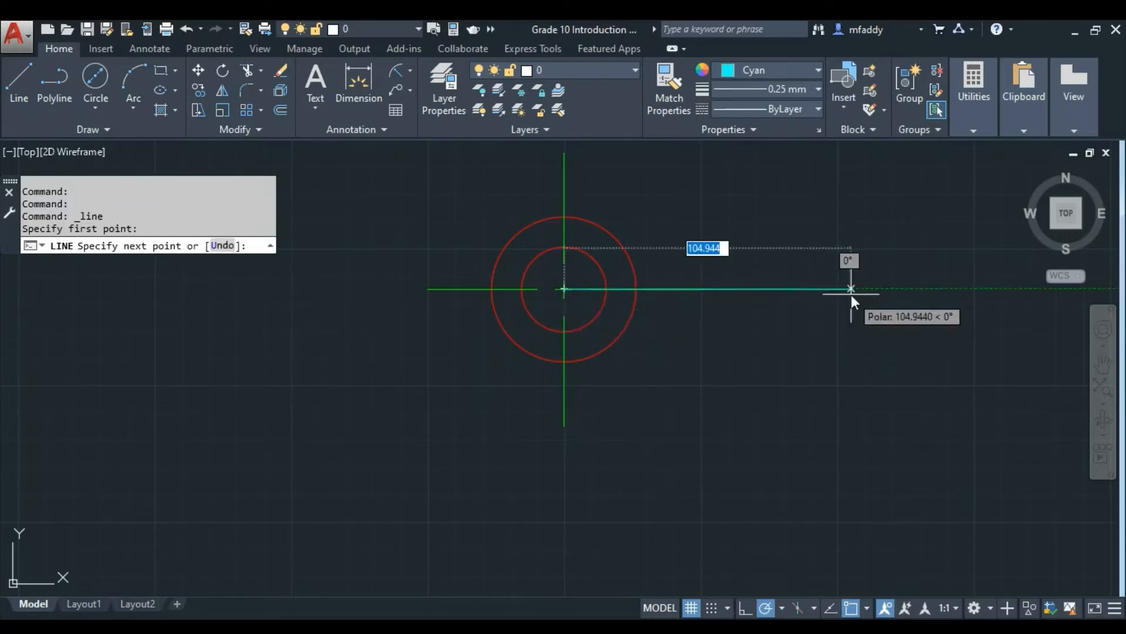
{"action": "type", "text": "147"}
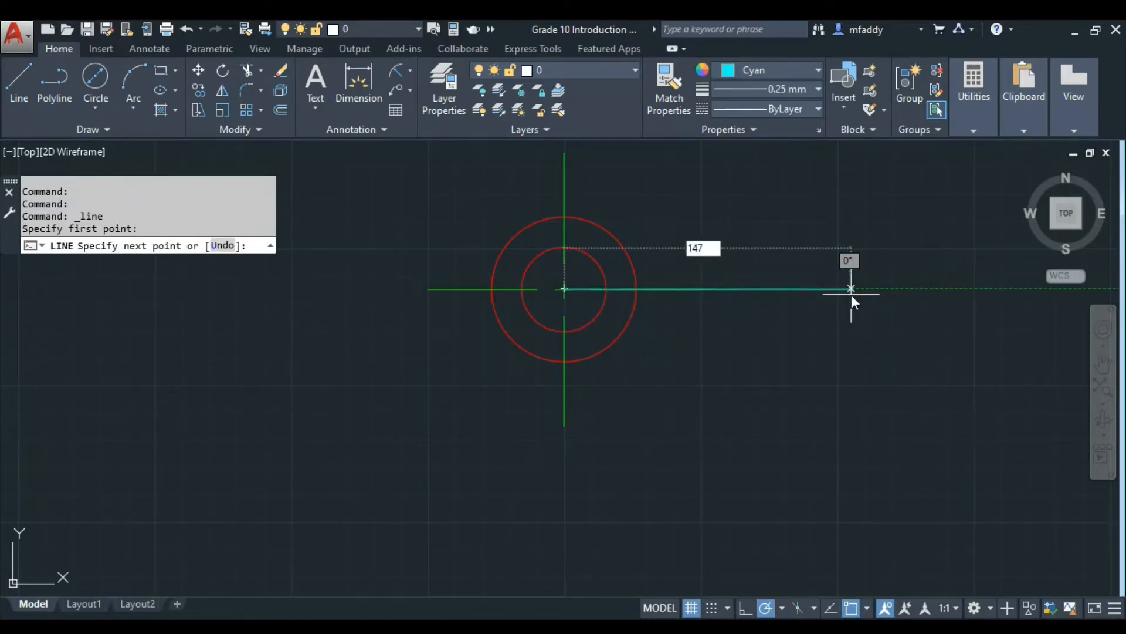
{"action": "key", "text": "Return"}
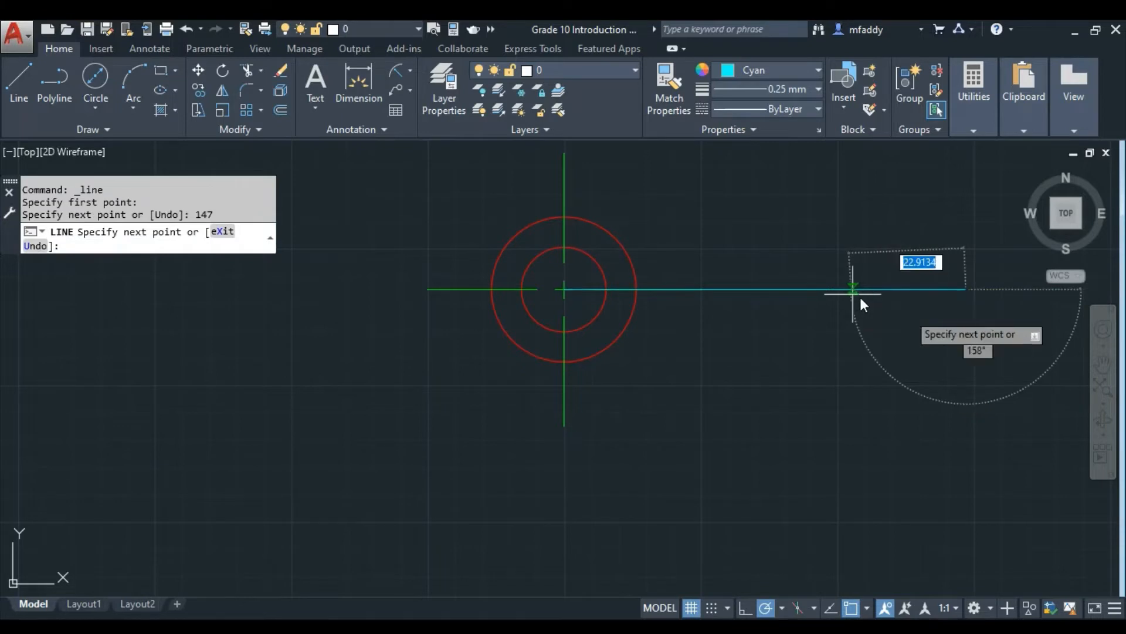
{"action": "key", "text": "Escape"}
Draw a circle of diameter 47 centred on the right end of the cyan line.
{"action": "middle_click_drag", "start_coordinate": [900, 322], "coordinate": [633, 371]}
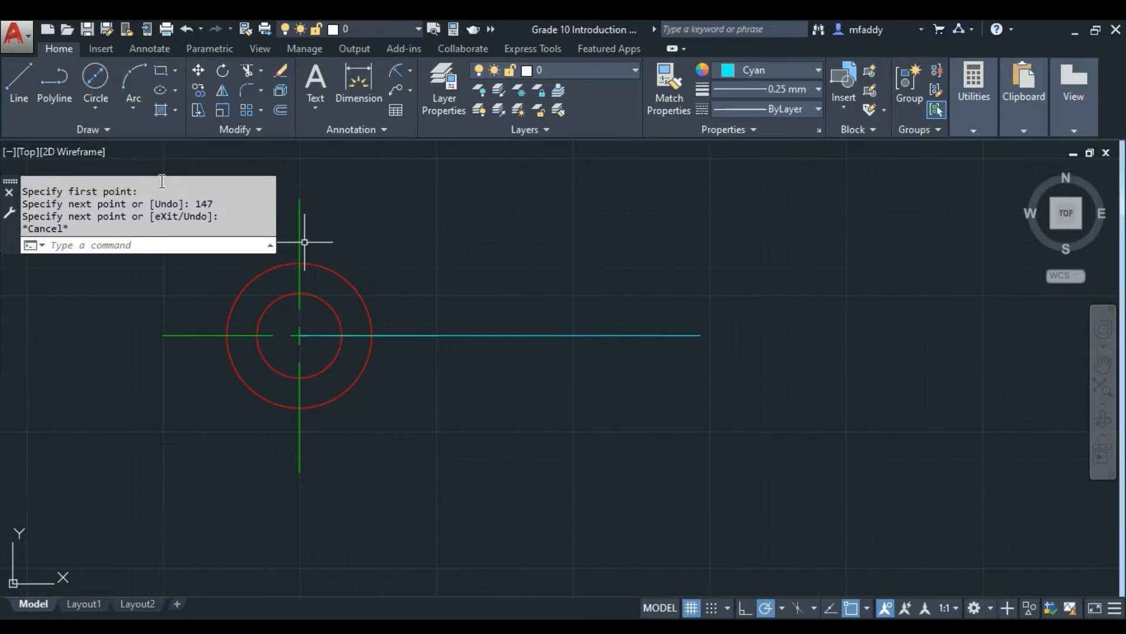
{"action": "left_click", "coordinate": [96, 79]}
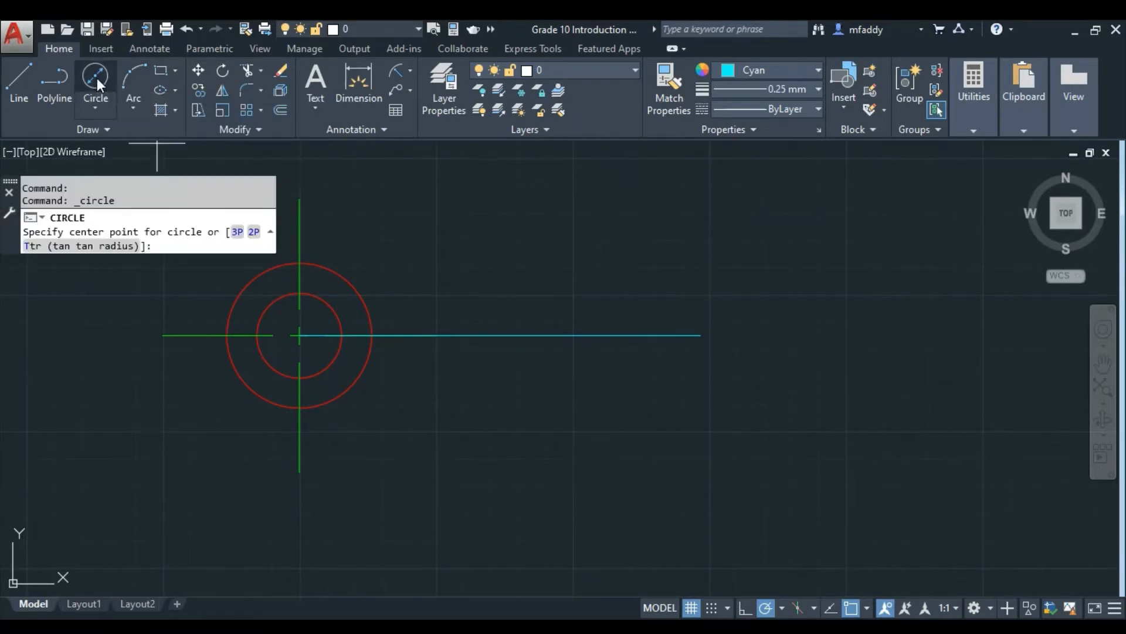
{"action": "left_click", "coordinate": [94, 108]}
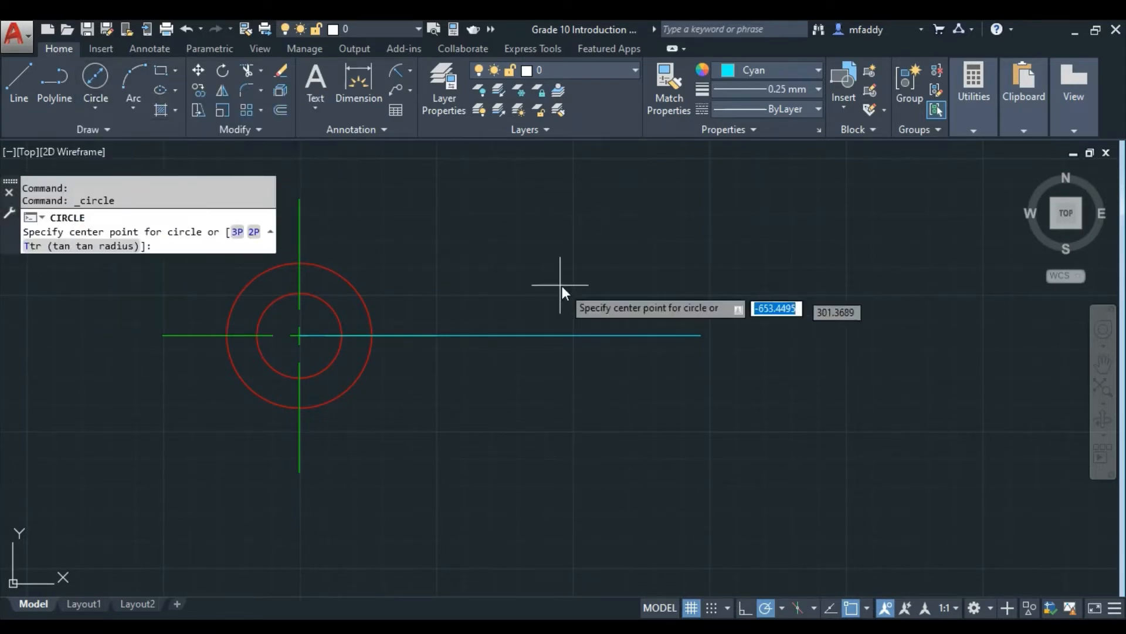
{"action": "left_click", "coordinate": [702, 337]}
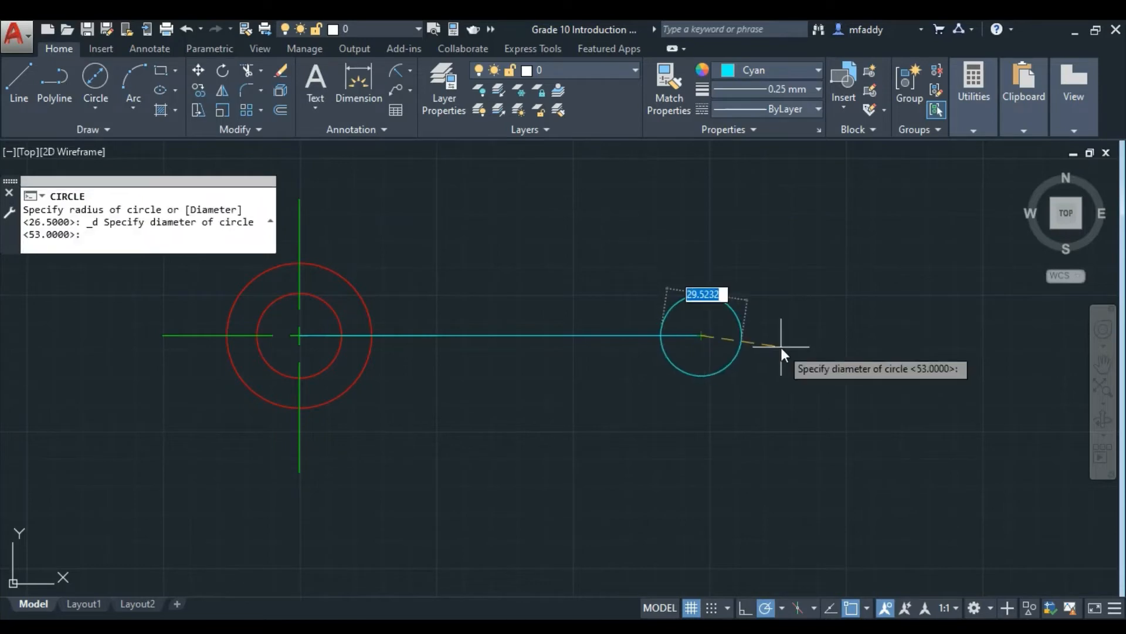
{"action": "type", "text": "47"}
{"action": "key", "text": "Return"}
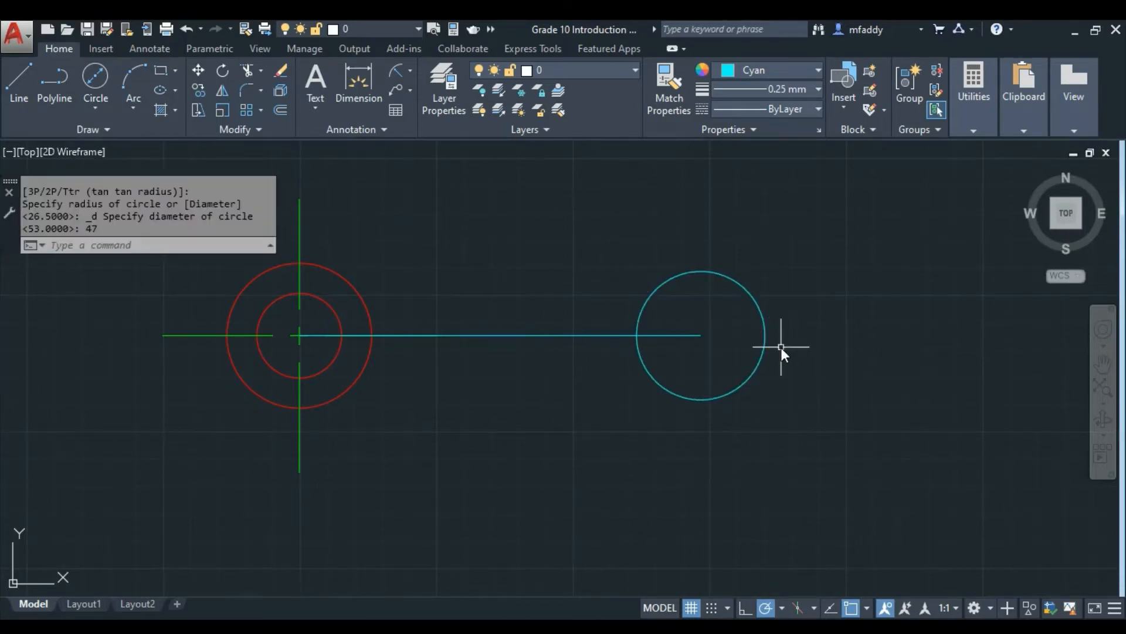
Draw a circle of diameter 82 concentric with the 47 diameter circle.
{"action": "left_click", "coordinate": [94, 79]}
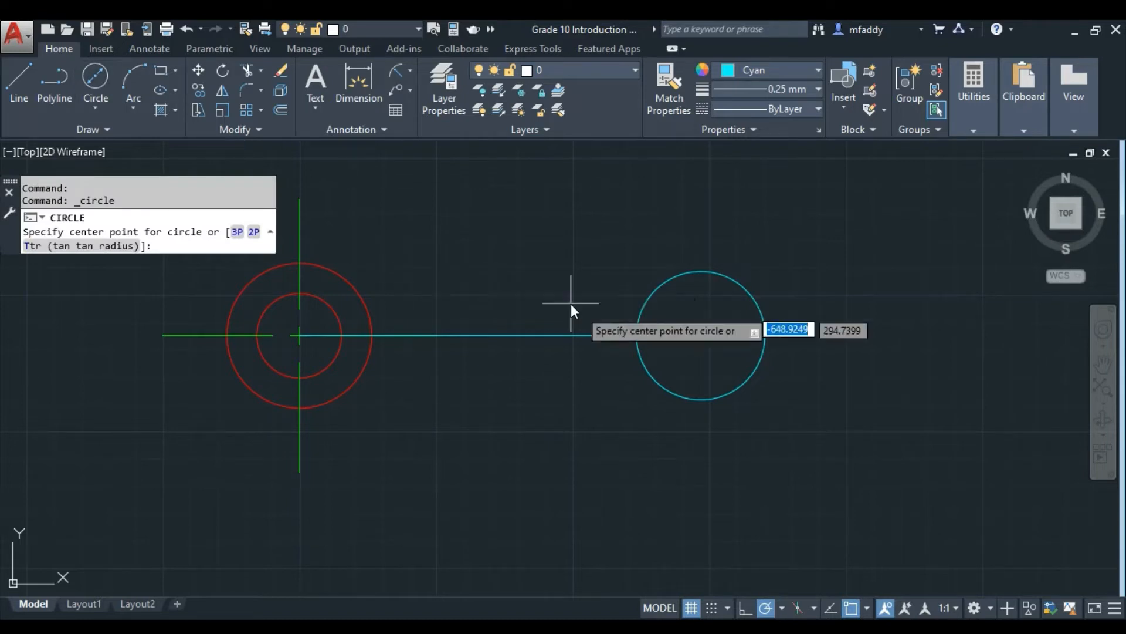
{"action": "left_click", "coordinate": [701, 336]}
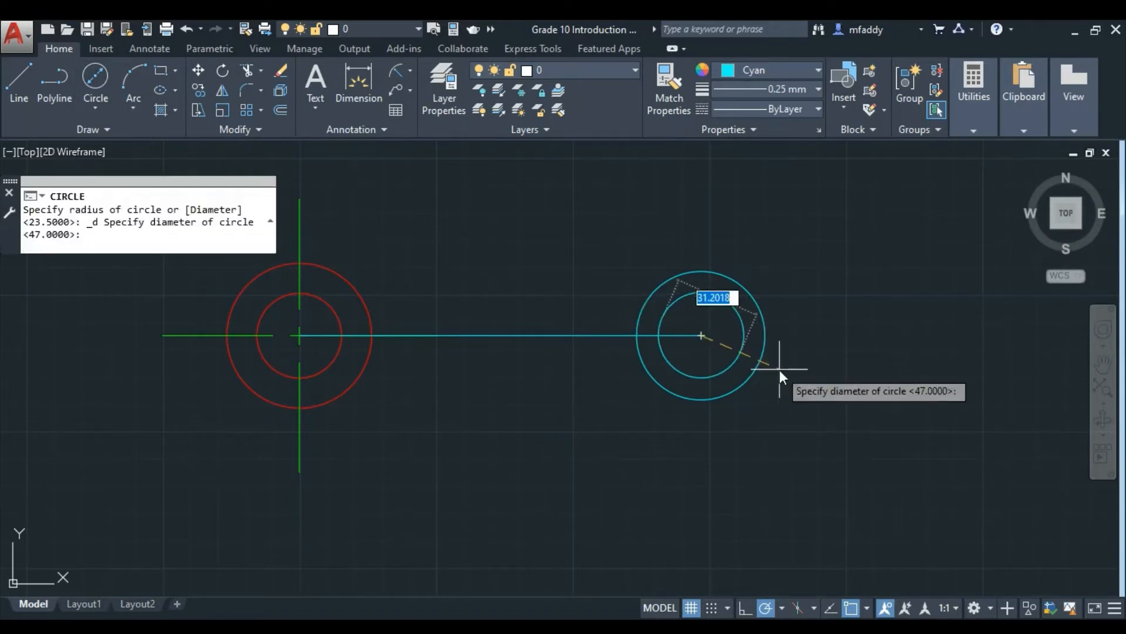
{"action": "type", "text": "82"}
{"action": "key", "text": "Return"}
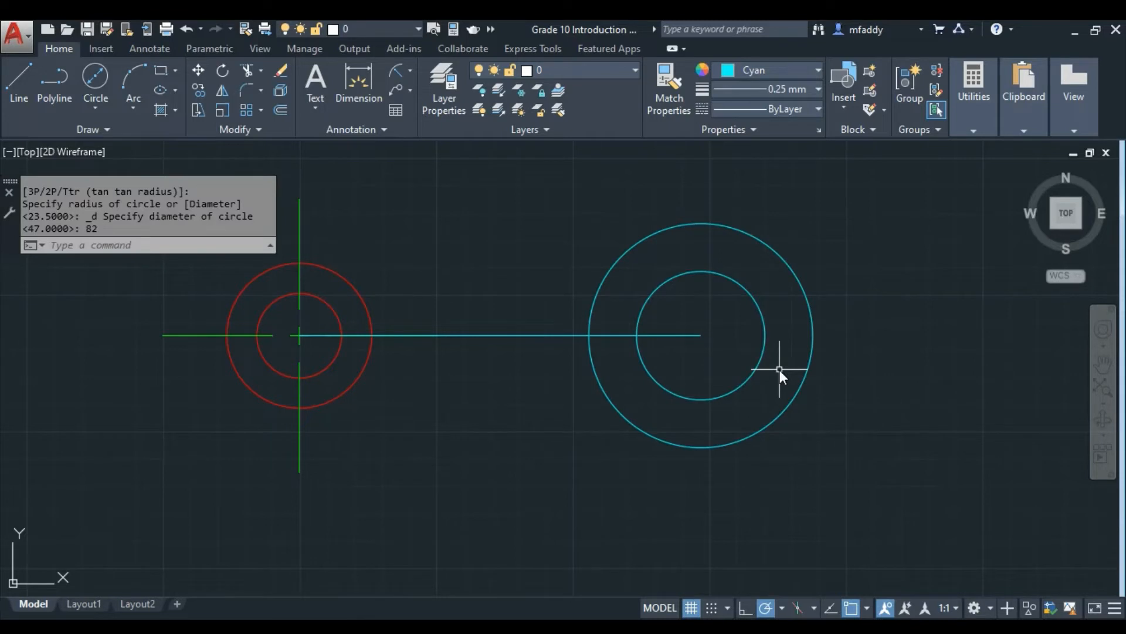
Change the colour of the two right-hand circles from cyan to red.
{"action": "left_click", "coordinate": [758, 305]}
{"action": "left_click", "coordinate": [780, 263]}
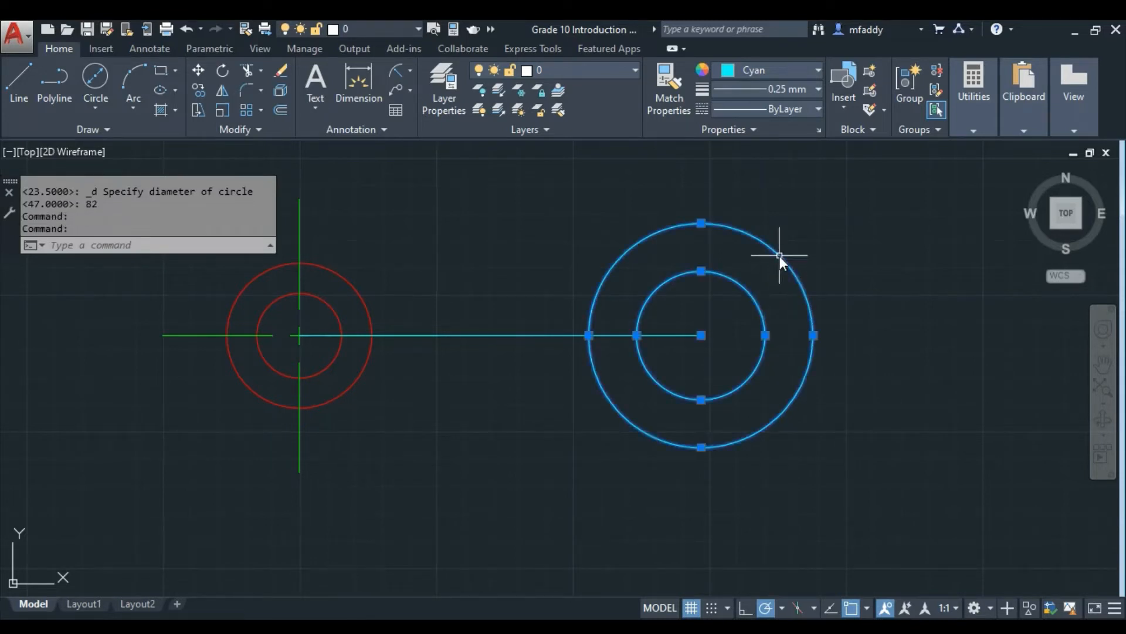
{"action": "left_click", "coordinate": [780, 71]}
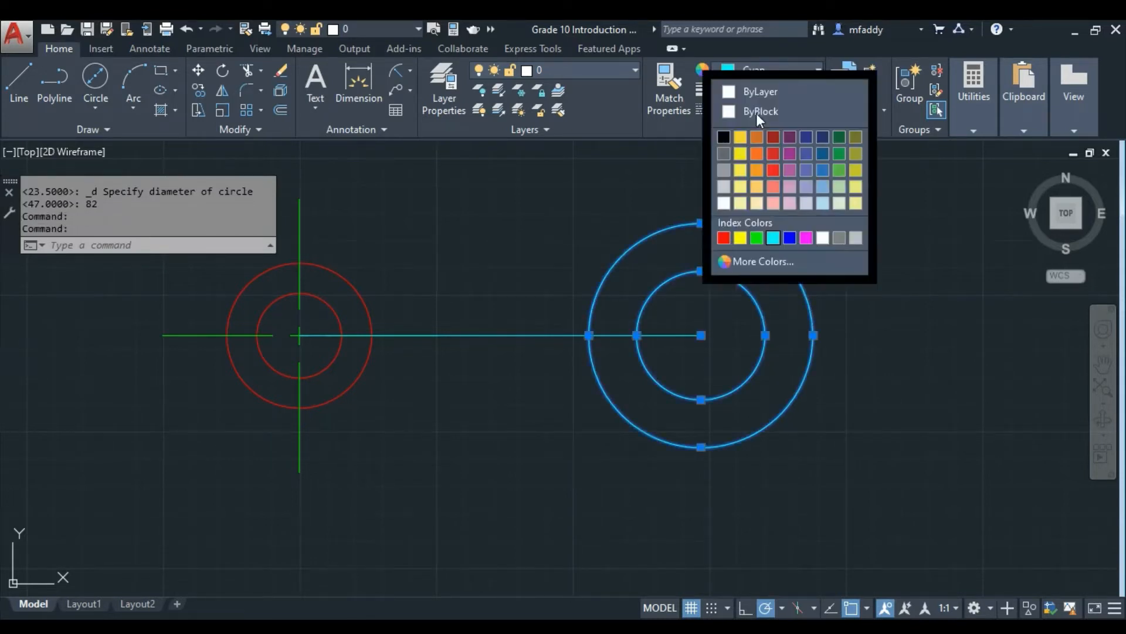
{"action": "left_click", "coordinate": [725, 238]}
{"action": "key", "text": "Escape"}
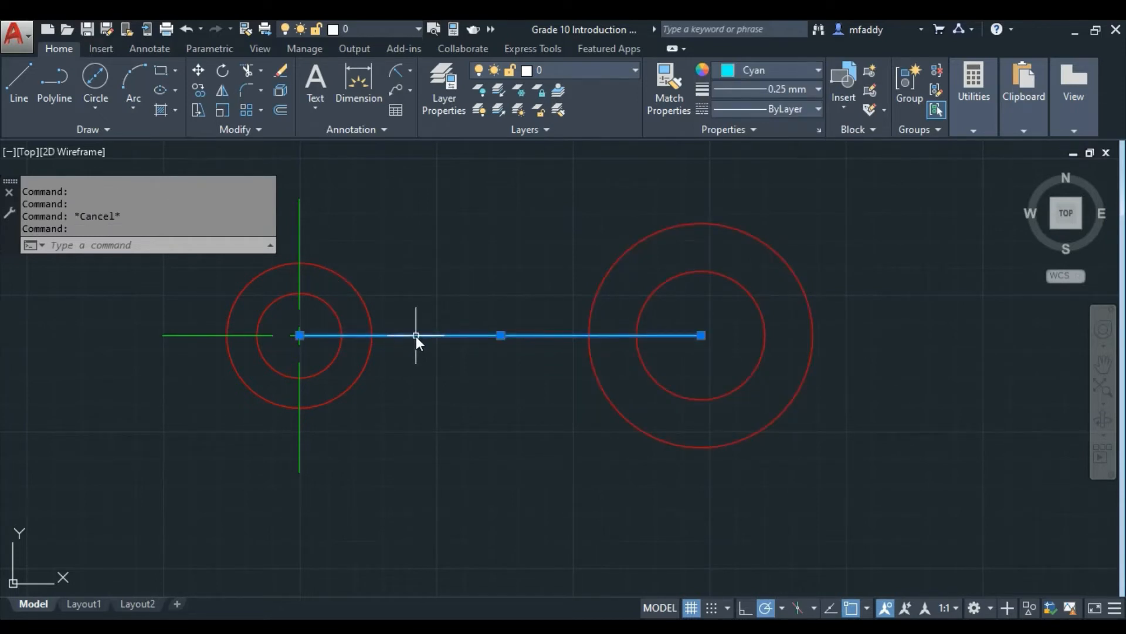
Delete the cyan construction line and stretch the green horizontal centre line's right end past the right-hand outer circle.
{"action": "key", "text": "Delete"}
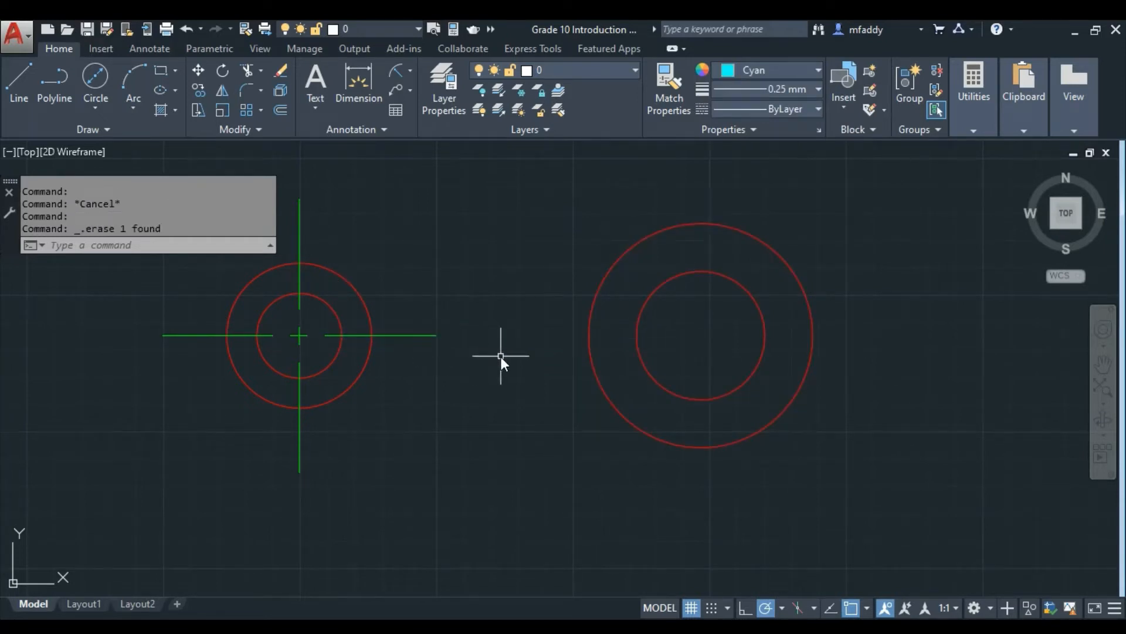
{"action": "left_click", "coordinate": [333, 336]}
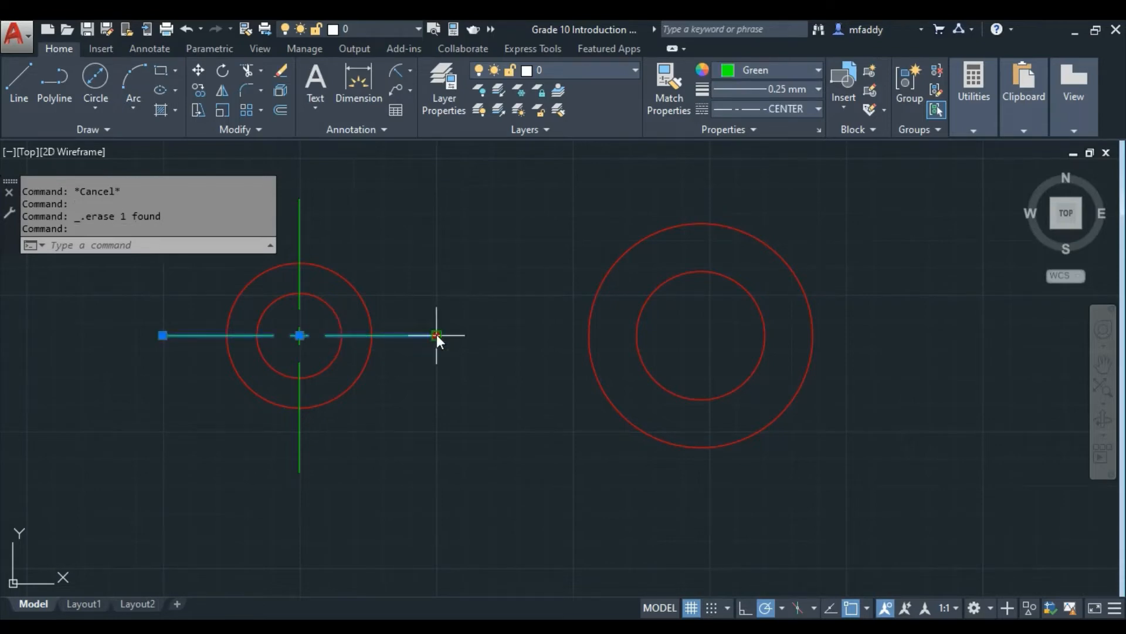
{"action": "left_click", "coordinate": [436, 335]}
{"action": "left_click", "coordinate": [898, 336]}
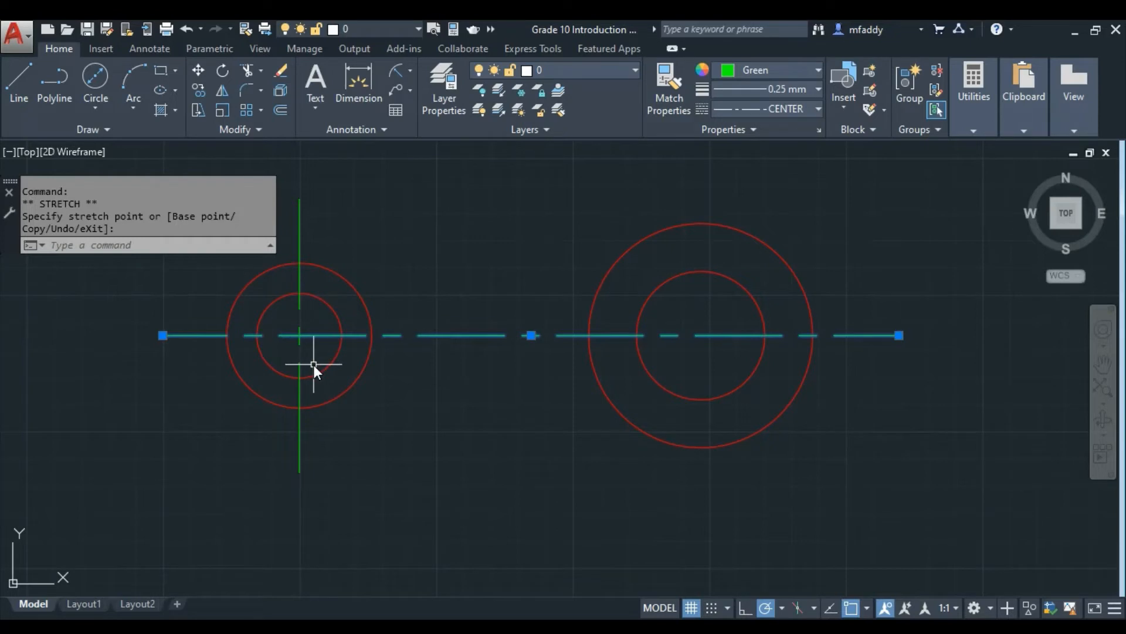
{"action": "key", "text": "Escape"}
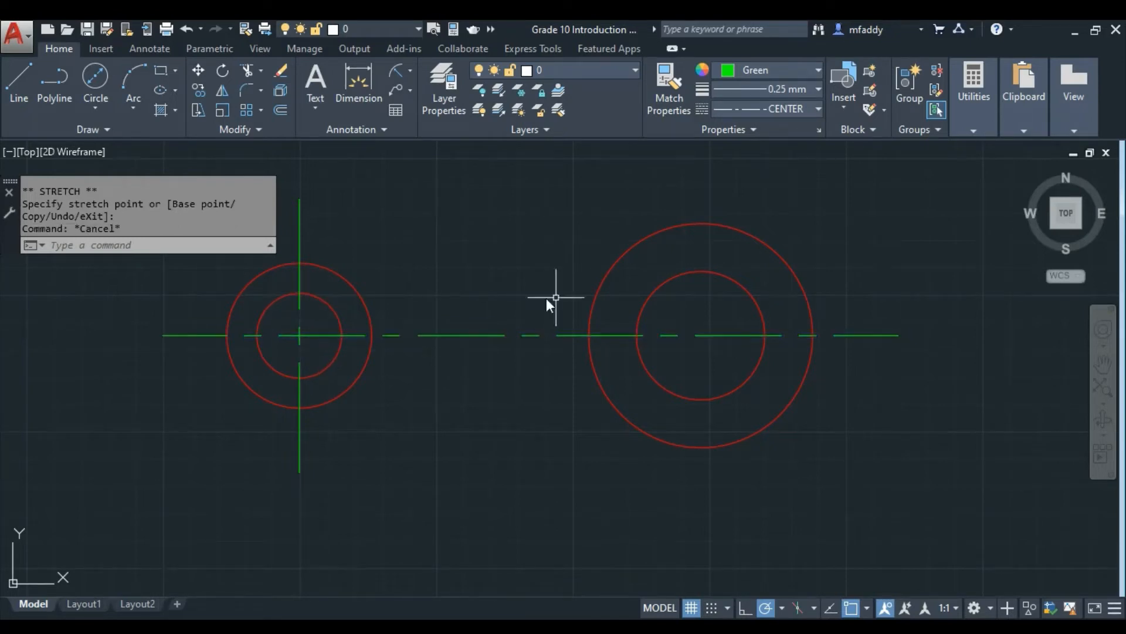
Copy the green vertical centre line from the left circles' centre to the right circles' centre.
{"action": "left_click", "coordinate": [298, 274]}
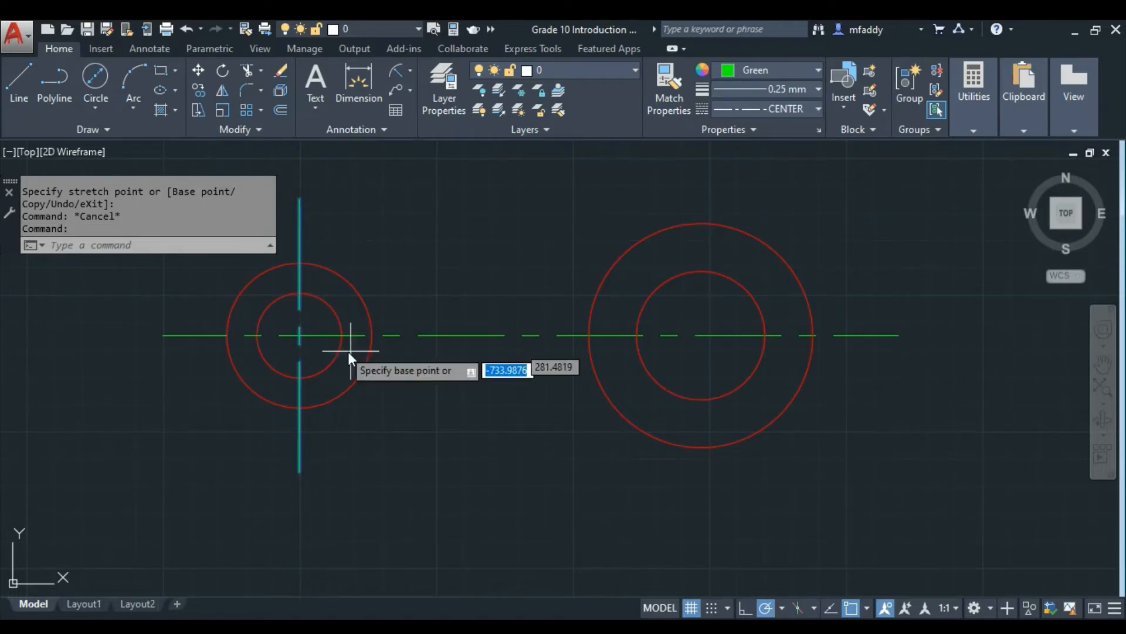
{"action": "left_click", "coordinate": [299, 335]}
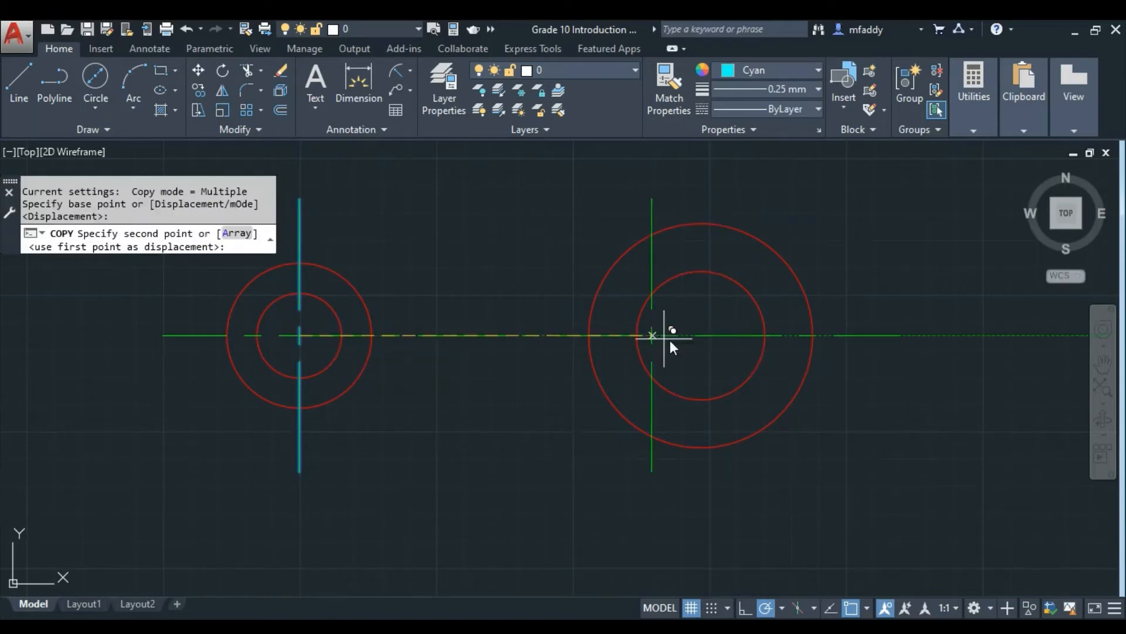
{"action": "left_click", "coordinate": [698, 333]}
{"action": "key", "text": "Escape"}
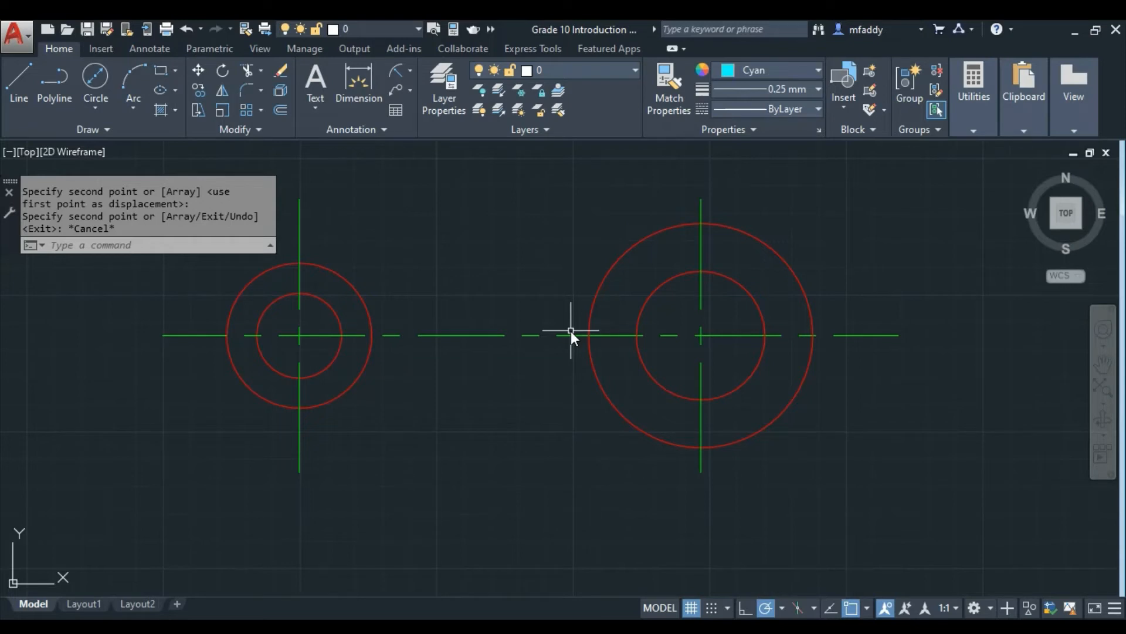
{"action": "left_click", "coordinate": [100, 106]}
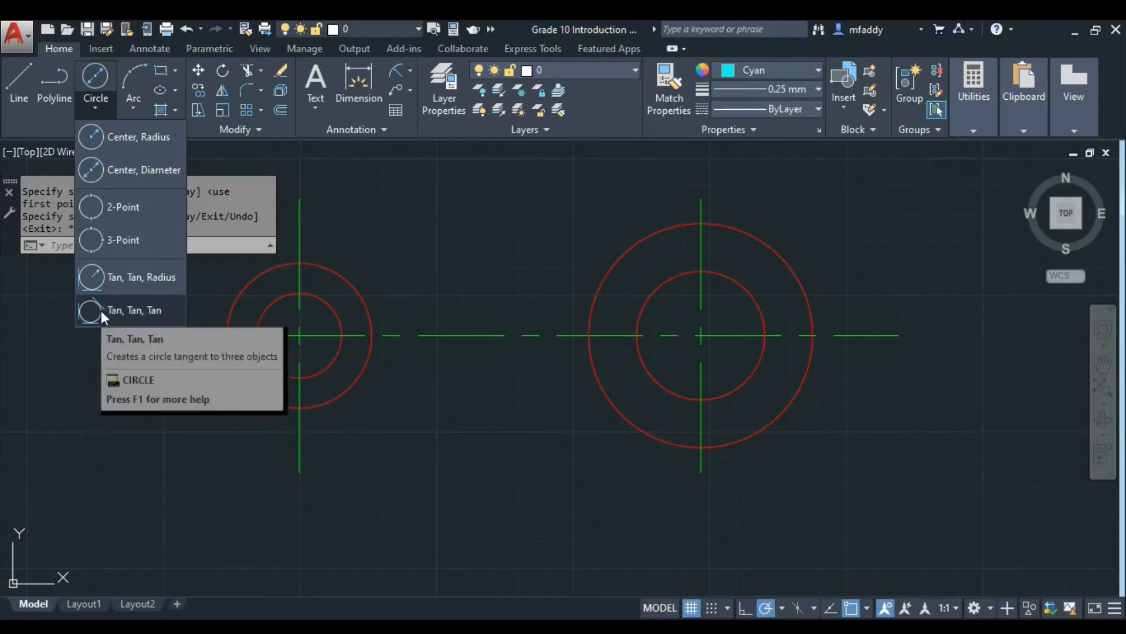
{"action": "left_click", "coordinate": [120, 277]}
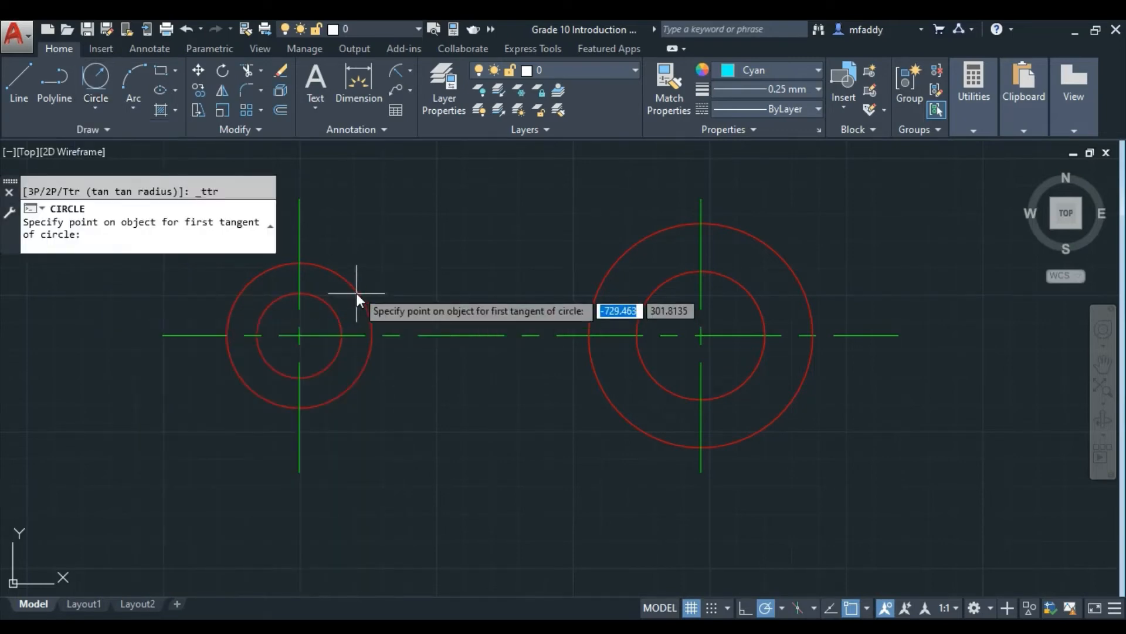
{"action": "left_click", "coordinate": [323, 264]}
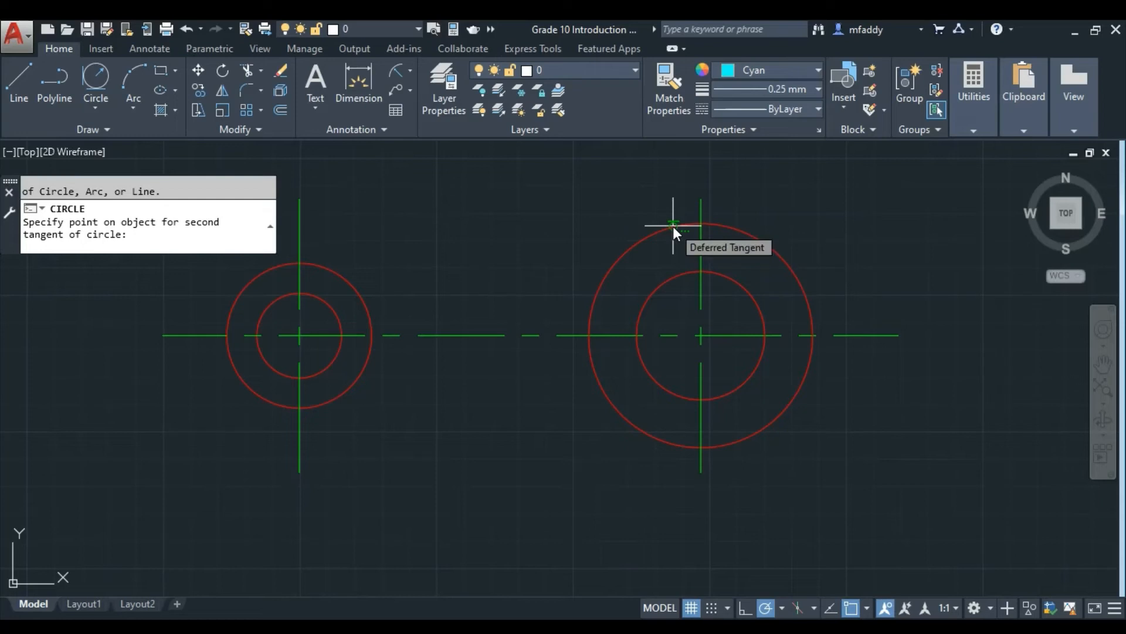
{"action": "type", "text": "125"}
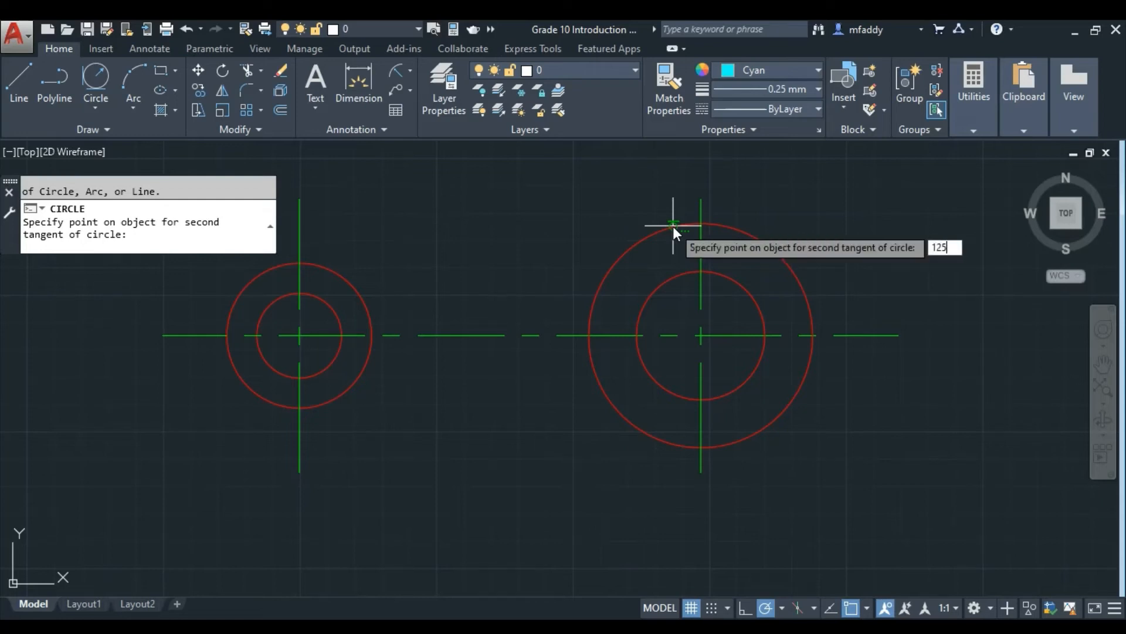
{"action": "key", "text": "BackSpace"}
{"action": "key", "text": "BackSpace"}
{"action": "key", "text": "BackSpace"}
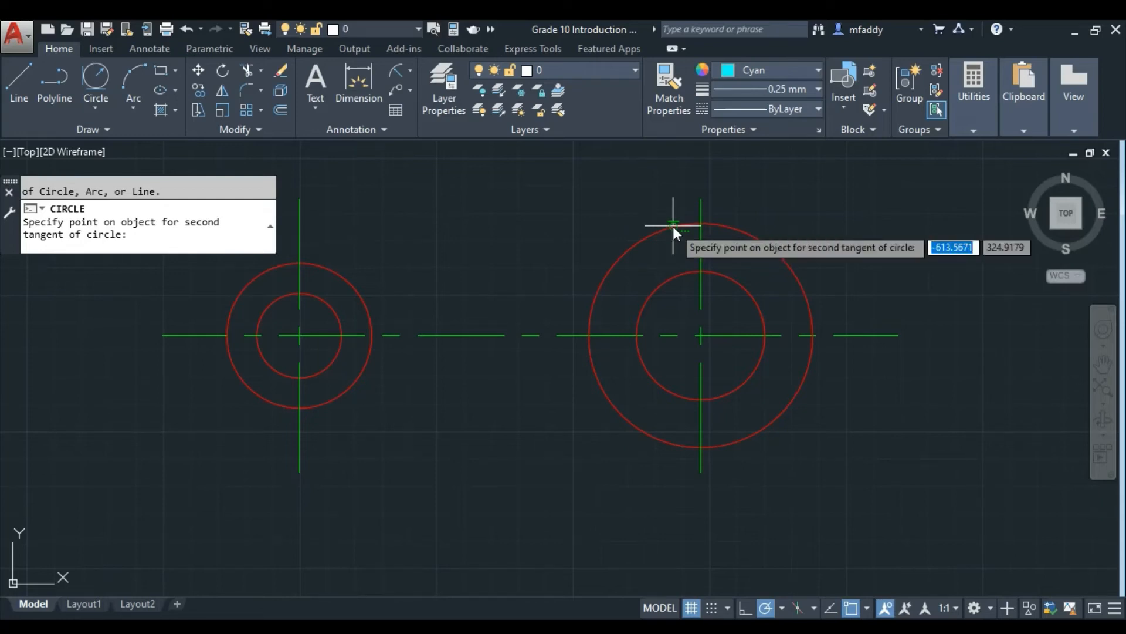
{"action": "key", "text": "Escape"}
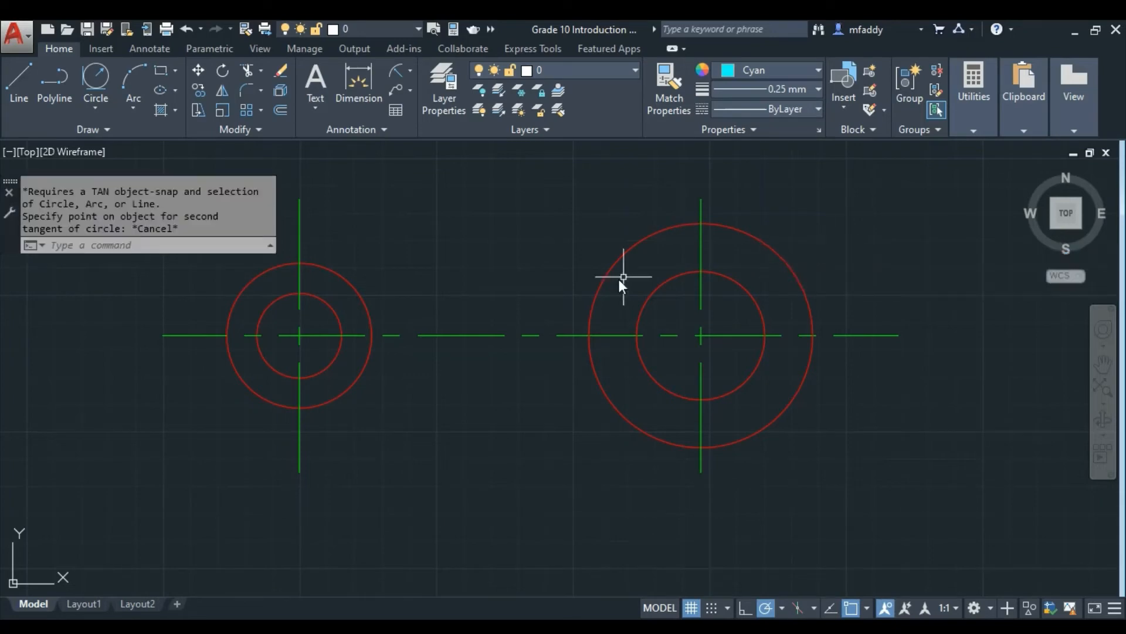
Draw a Tan, Tan, Radius circle of radius 125 tangent to the upper sides of the left and right outer circles.
{"action": "scroll", "coordinate": [573, 288], "scroll_direction": "down", "scroll_amount": 2}
{"action": "middle_click_drag", "start_coordinate": [549, 290], "coordinate": [517, 382]}
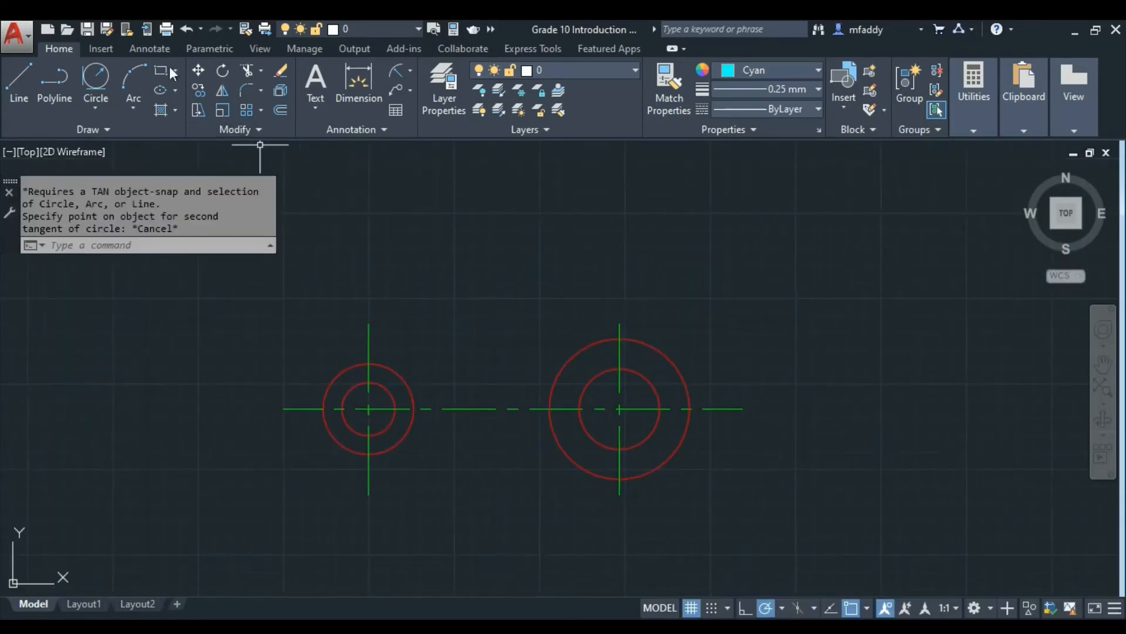
{"action": "left_click", "coordinate": [97, 107]}
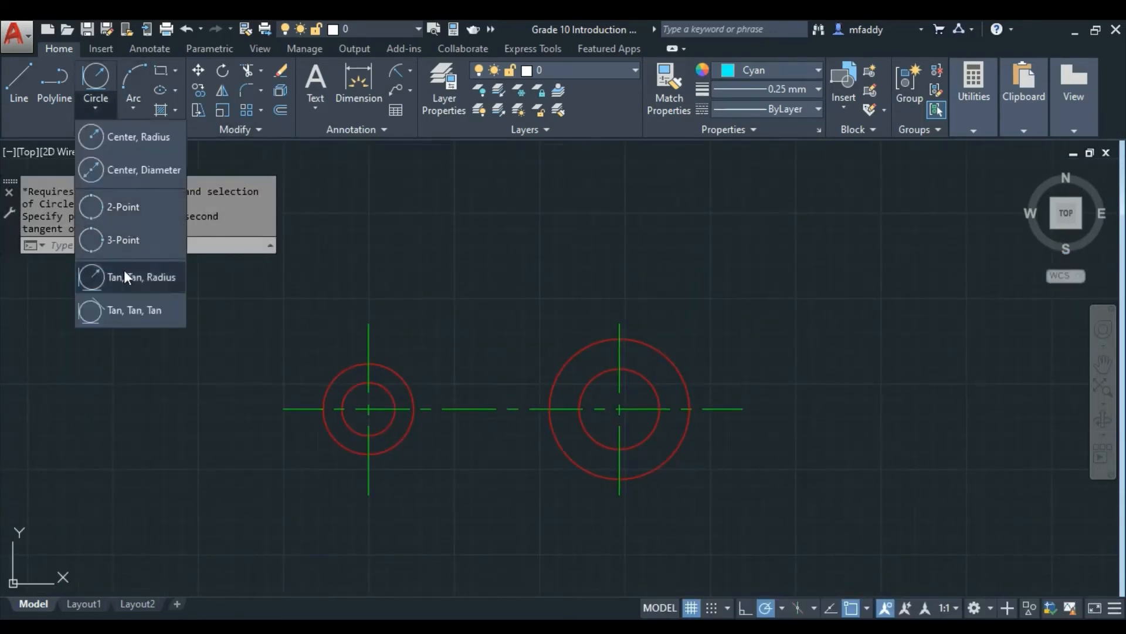
{"action": "left_click", "coordinate": [123, 273]}
{"action": "left_click", "coordinate": [398, 373]}
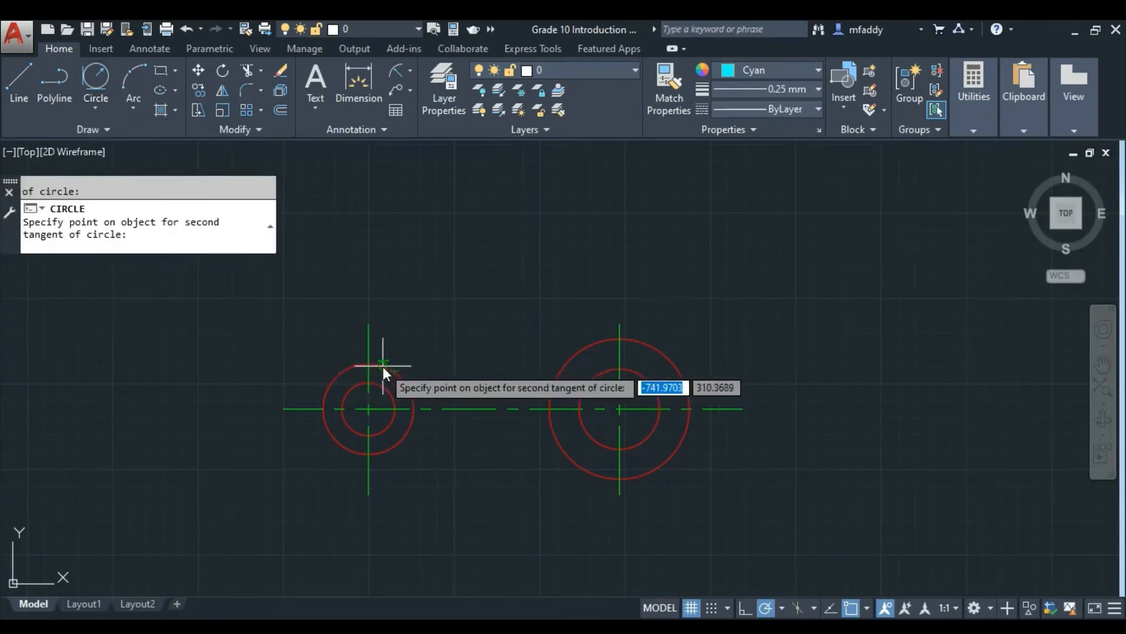
{"action": "left_click", "coordinate": [587, 346]}
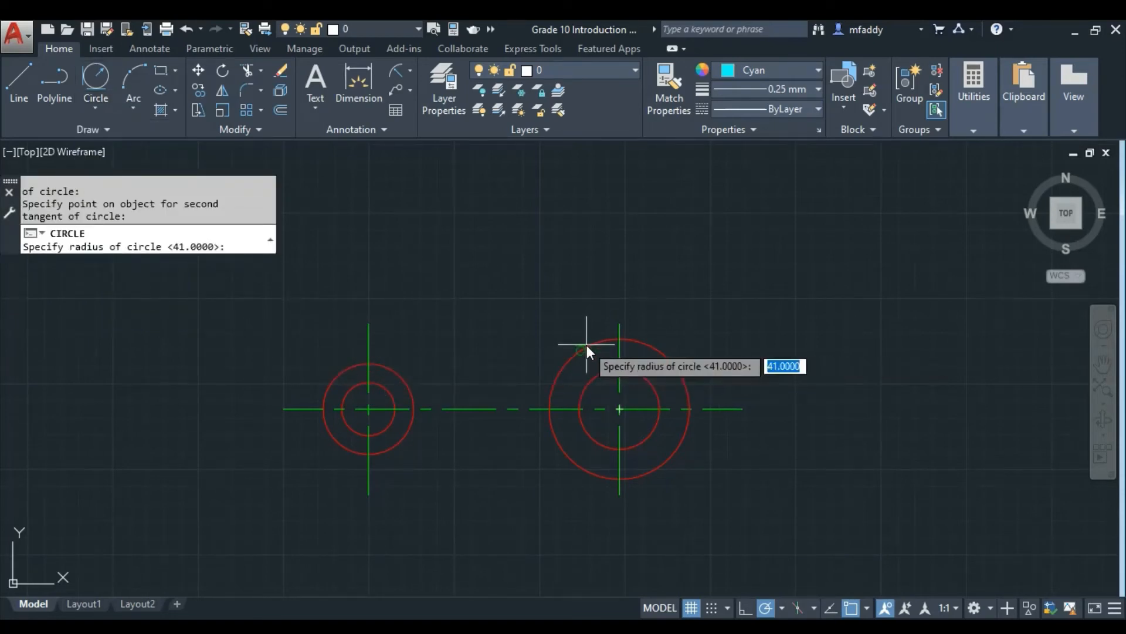
{"action": "type", "text": "100"}
{"action": "key", "text": "Return"}
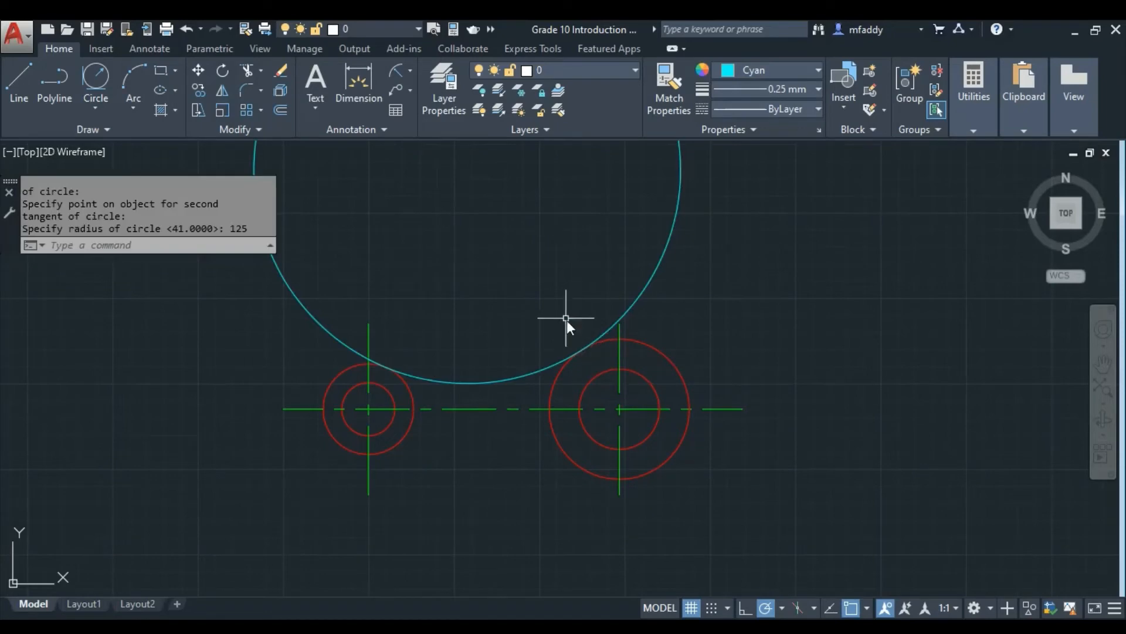
Change the colour of the large upper tangent circle from cyan to red.
{"action": "scroll", "coordinate": [575, 245], "scroll_direction": "down", "scroll_amount": 4}
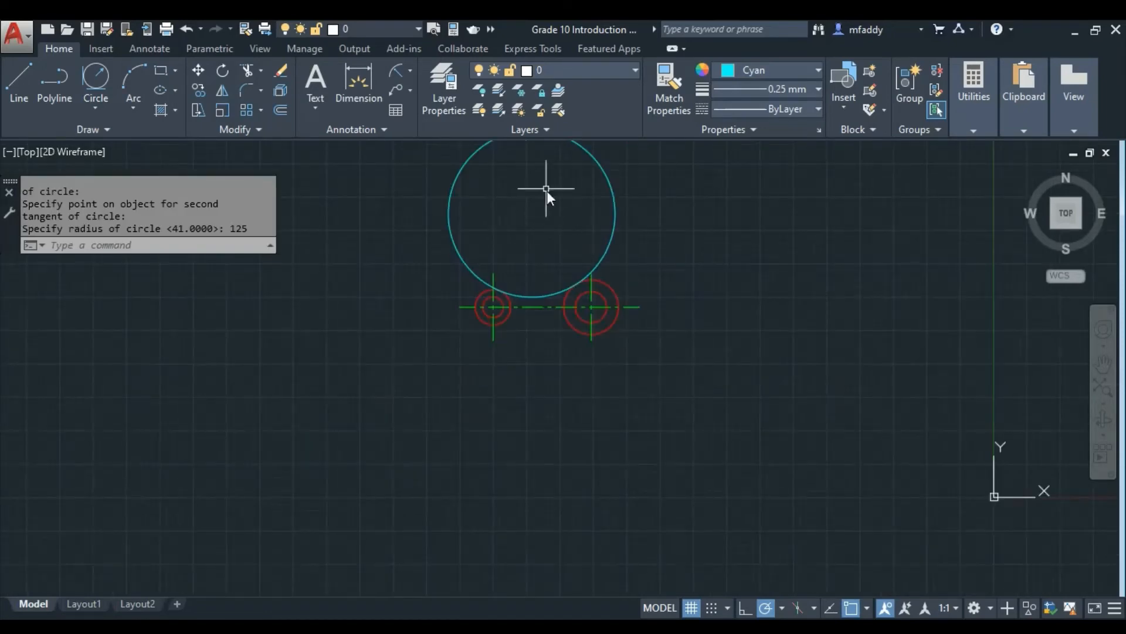
{"action": "mouse_move", "coordinate": [547, 191]}
{"action": "middle_mouse_down"}
{"action": "mouse_move", "coordinate": [546, 243]}
{"action": "mouse_move", "coordinate": [523, 298]}
{"action": "middle_mouse_up"}
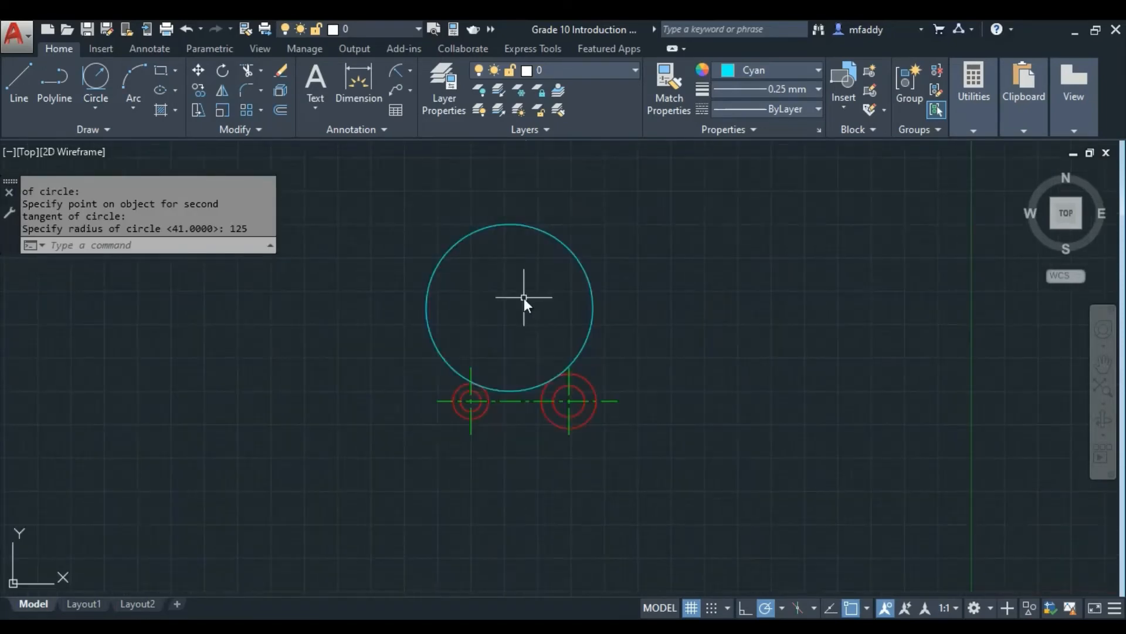
{"action": "left_click", "coordinate": [560, 239]}
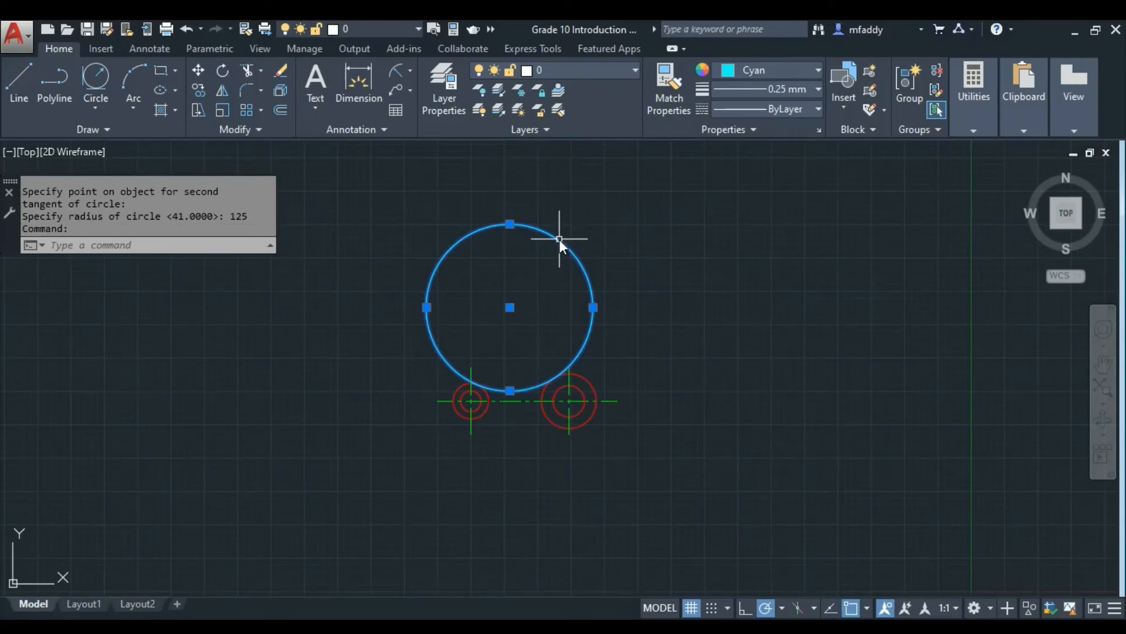
{"action": "left_click", "coordinate": [758, 72]}
{"action": "left_click", "coordinate": [725, 236]}
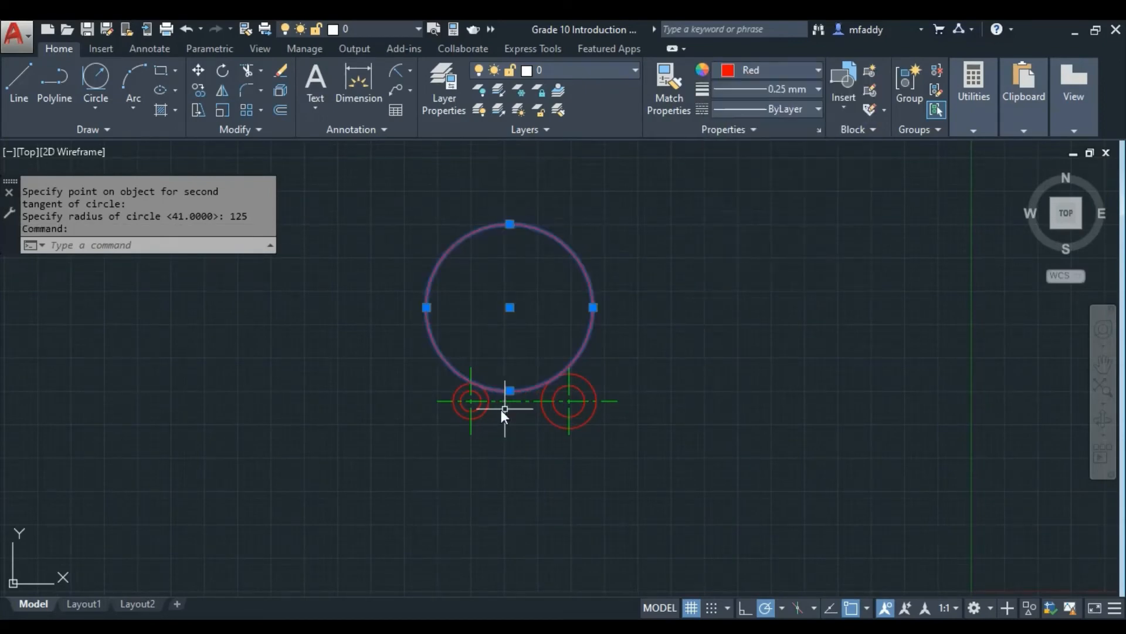
{"action": "scroll", "coordinate": [537, 395], "scroll_direction": "up", "scroll_amount": 10}
{"action": "key", "text": "Escape"}
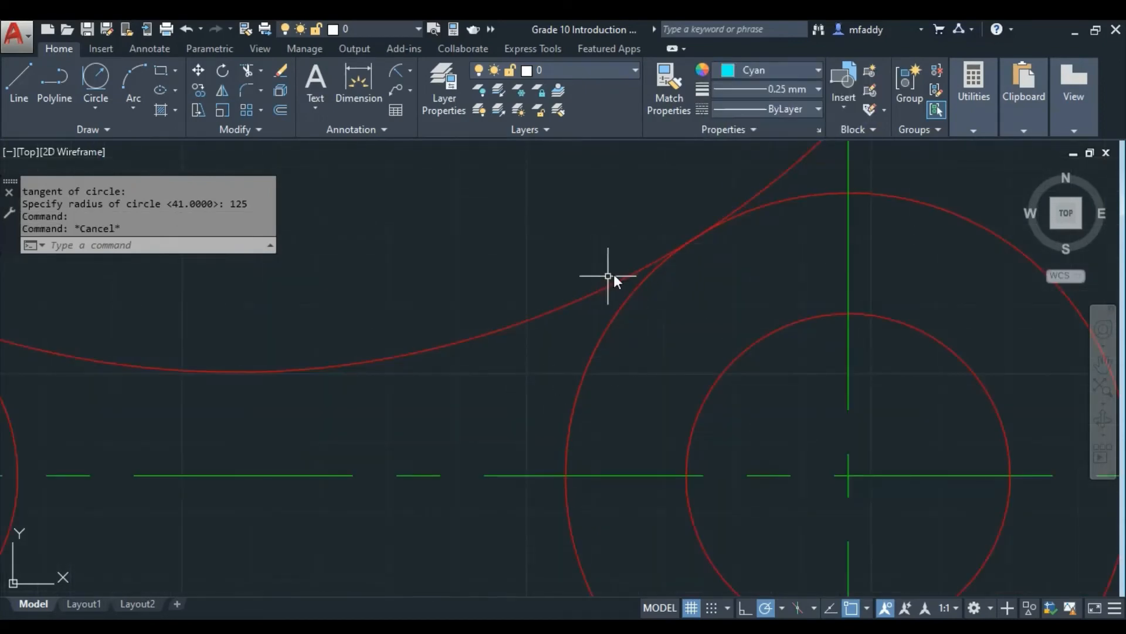
Trim away the upper part of the large tangent circle, using the left and right outer circles as cutting edges.
{"action": "middle_click_drag", "start_coordinate": [396, 343], "coordinate": [667, 313]}
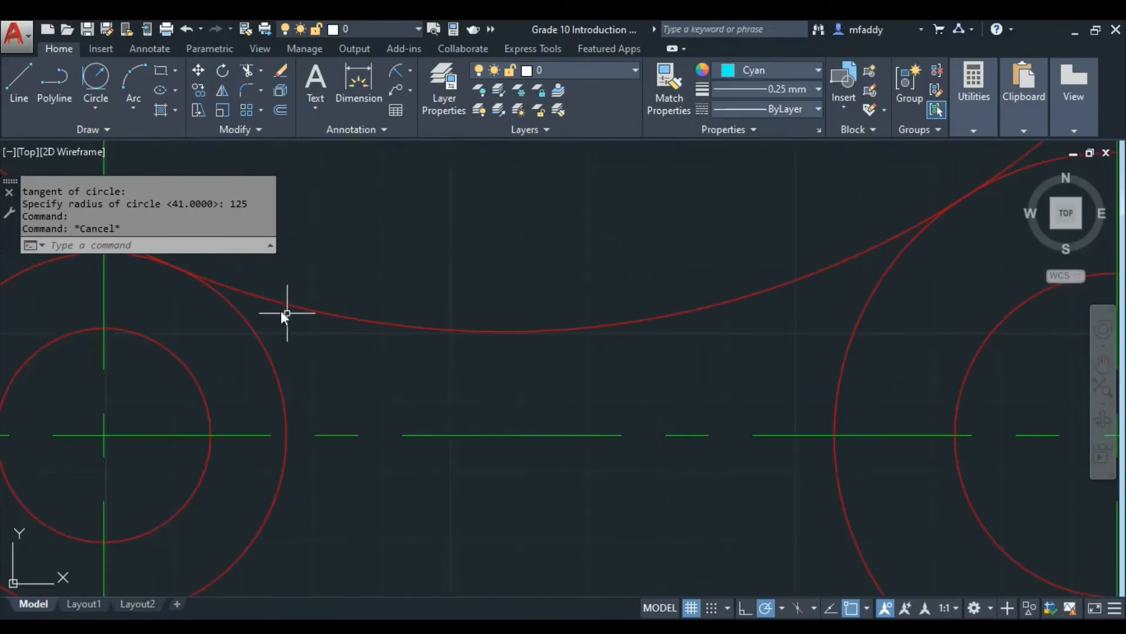
{"action": "left_click", "coordinate": [246, 323]}
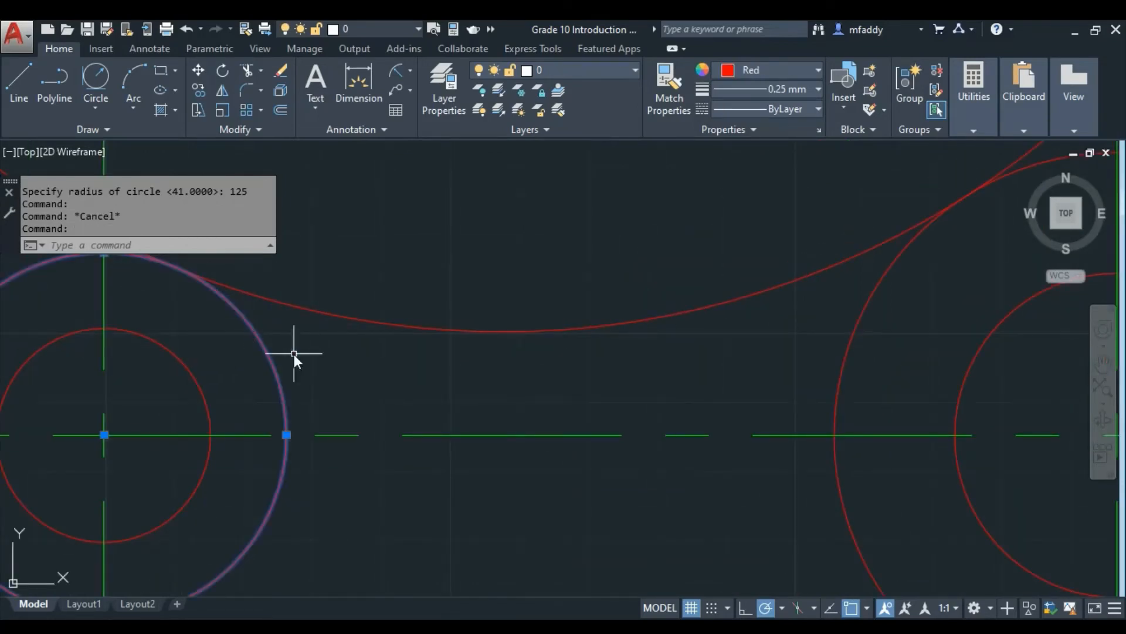
{"action": "left_click", "coordinate": [853, 328]}
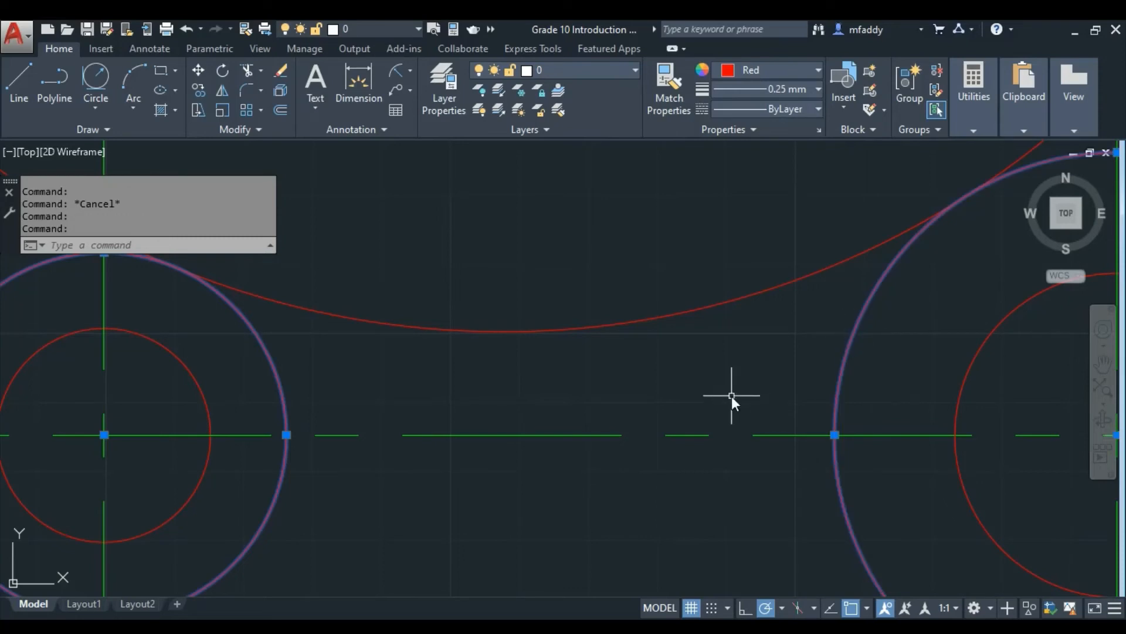
{"action": "scroll", "coordinate": [568, 360], "scroll_direction": "down", "scroll_amount": 4}
{"action": "middle_click_drag", "start_coordinate": [569, 360], "coordinate": [606, 400]}
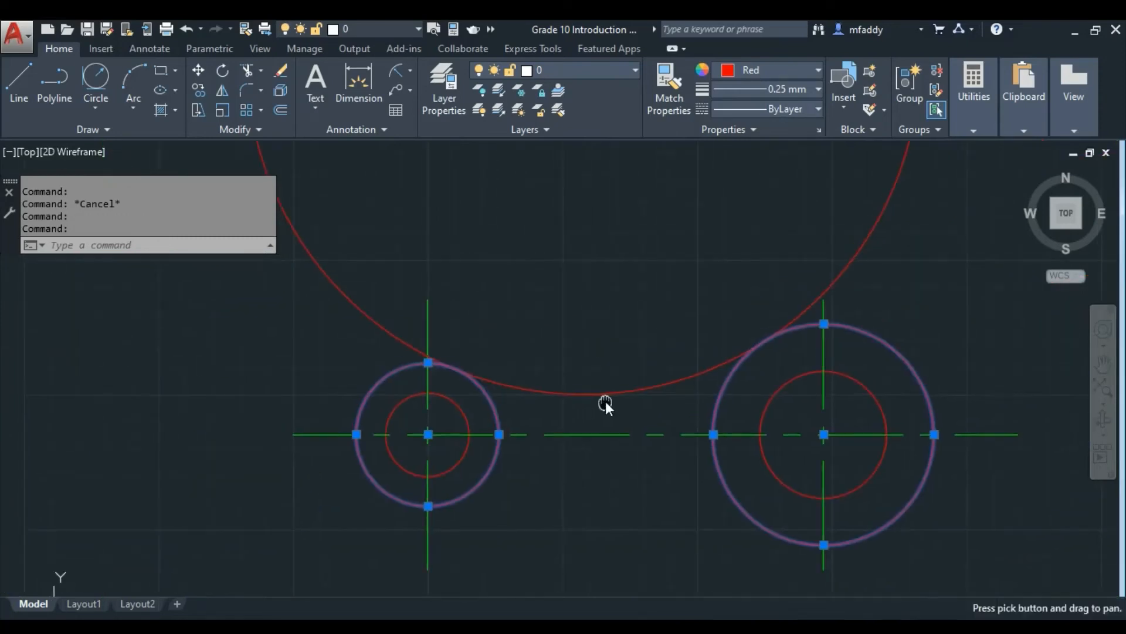
{"action": "left_click", "coordinate": [247, 75]}
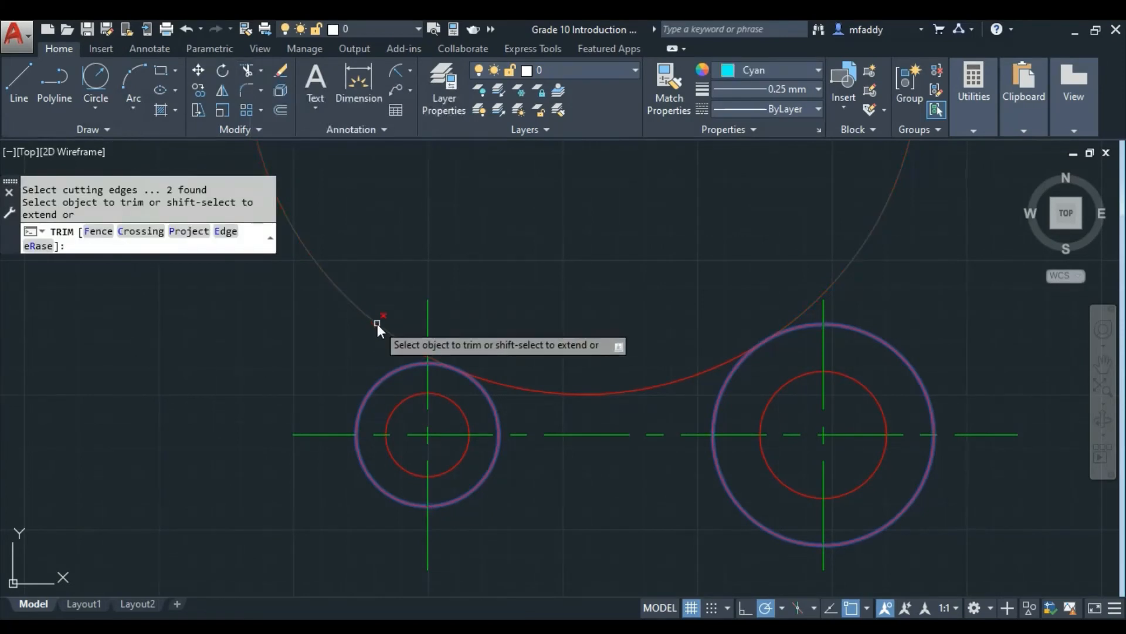
{"action": "left_click", "coordinate": [378, 323]}
{"action": "key", "text": "Escape"}
Draw a Tan, Tan, Radius circle of radius 125 tangent to the lower sides of the left and right outer circles.
{"action": "scroll", "coordinate": [309, 336], "scroll_direction": "down", "scroll_amount": 2}
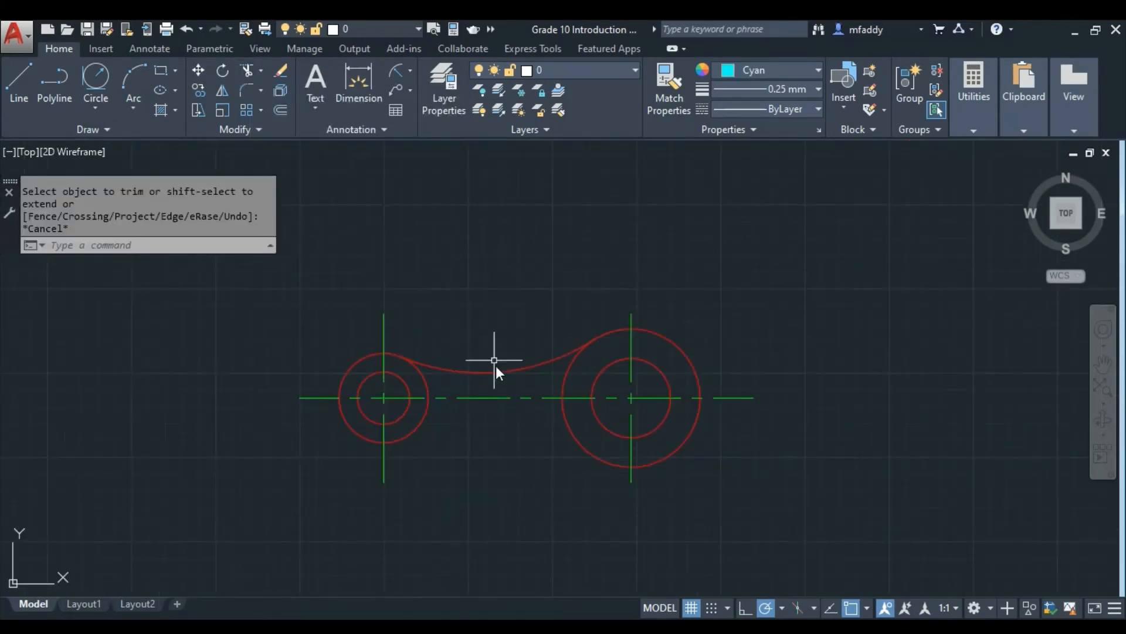
{"action": "left_click", "coordinate": [97, 108]}
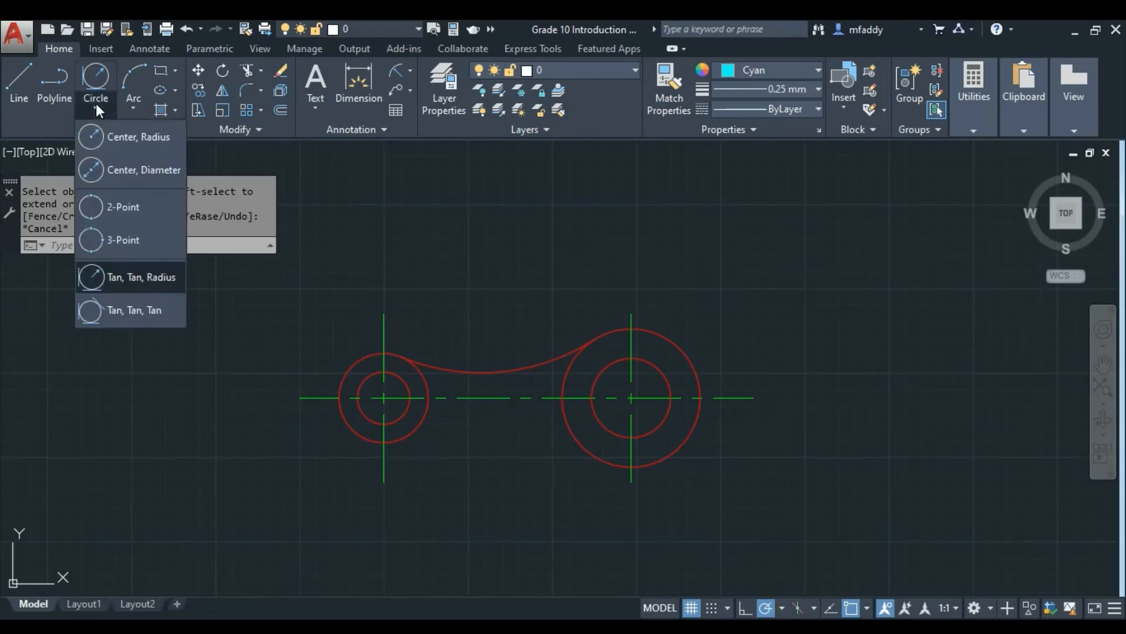
{"action": "left_click", "coordinate": [139, 276]}
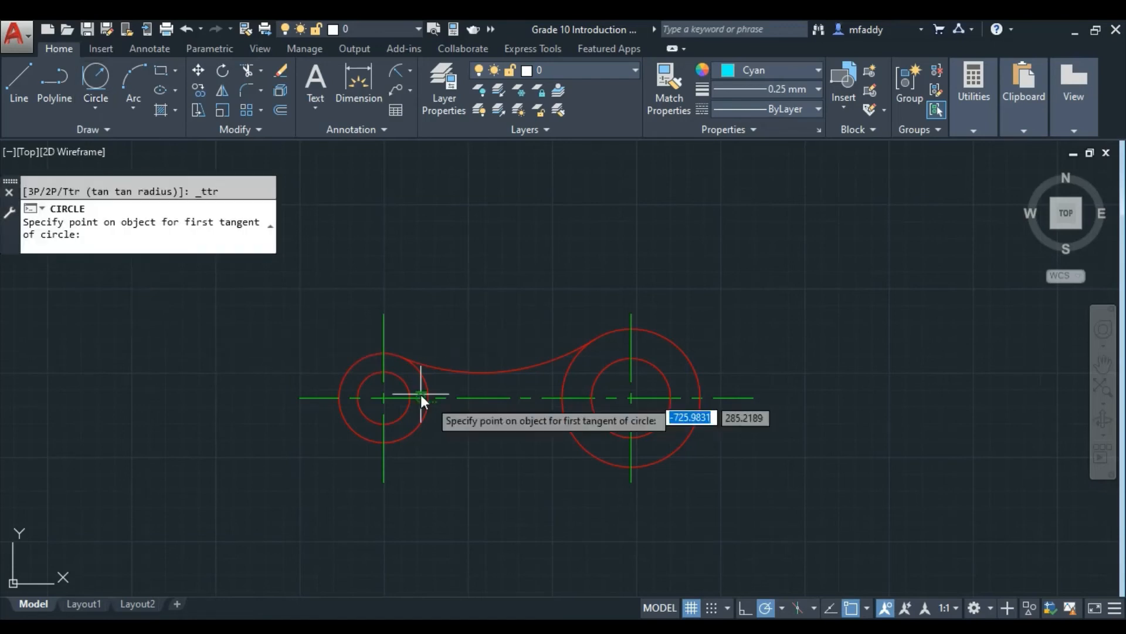
{"action": "left_click", "coordinate": [424, 422]}
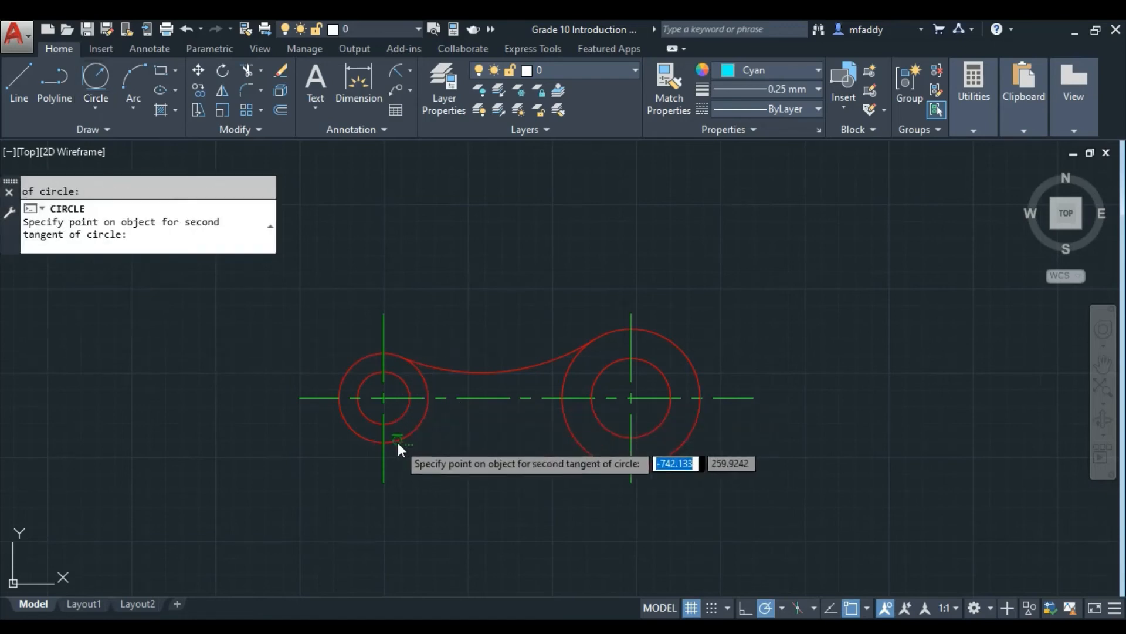
{"action": "left_click", "coordinate": [621, 467]}
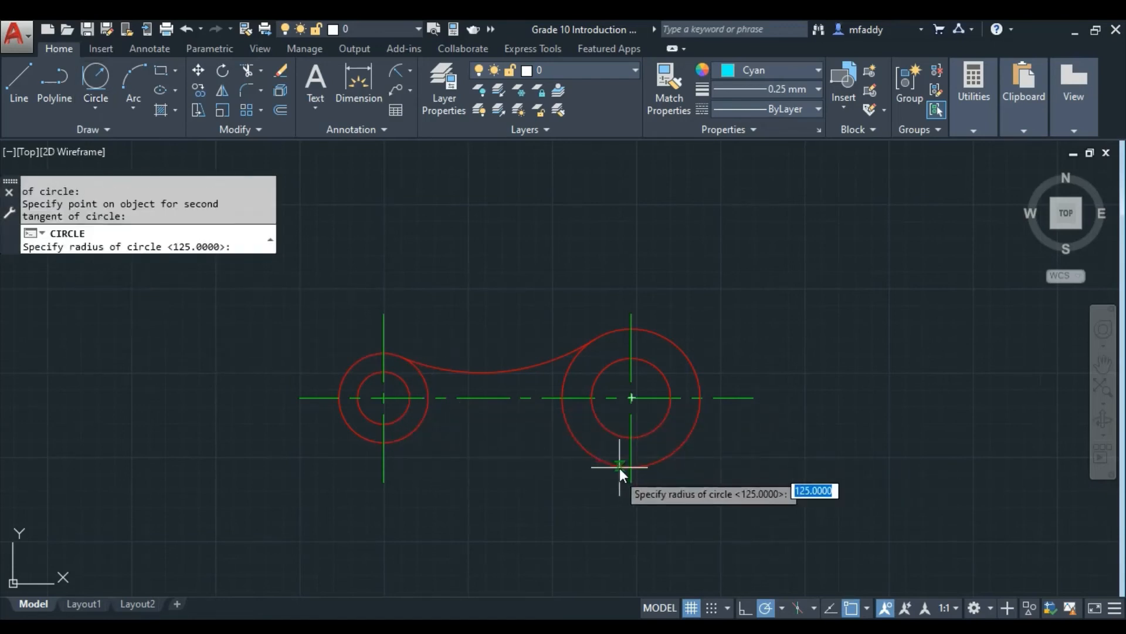
{"action": "type", "text": "125"}
{"action": "key", "text": "Return"}
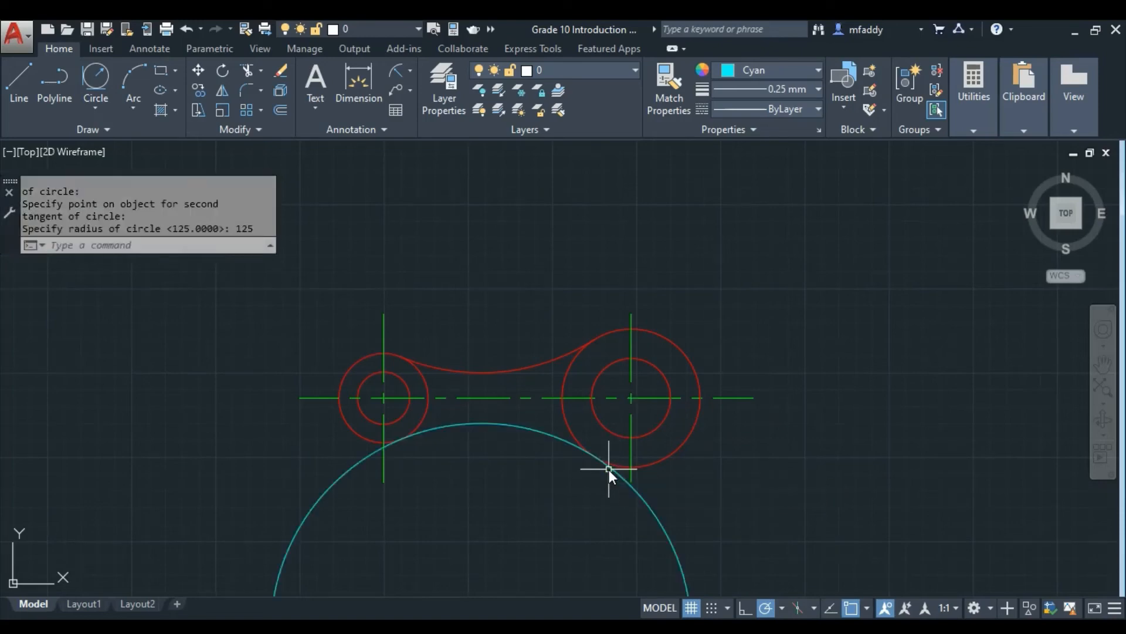
Change the colour of the large lower tangent circle from cyan to red.
{"action": "middle_click_drag", "start_coordinate": [538, 472], "coordinate": [515, 330]}
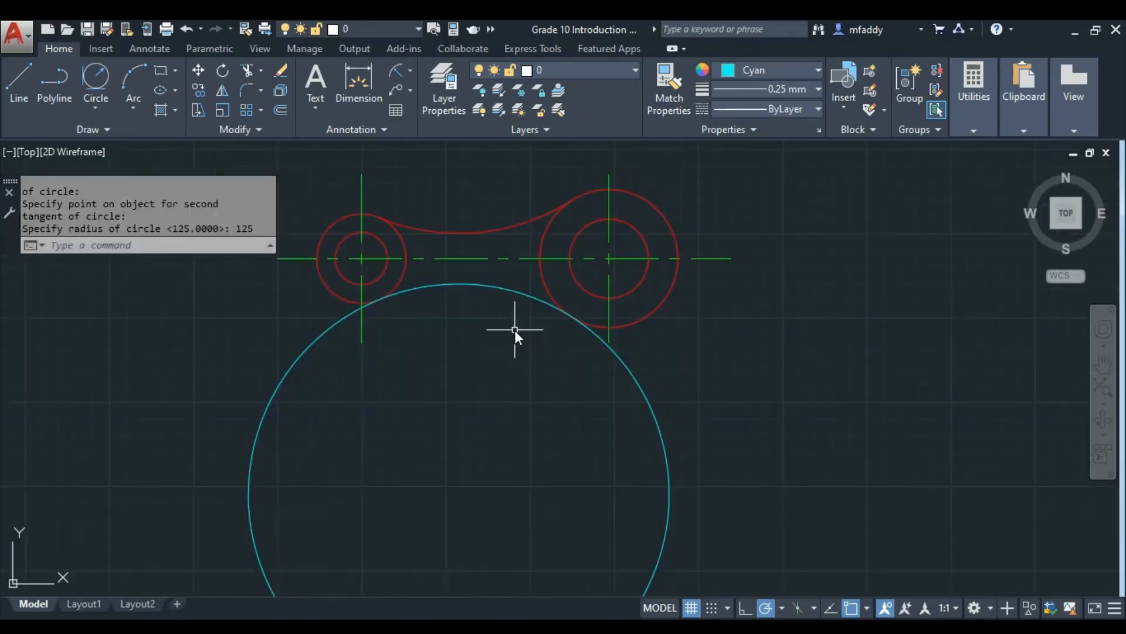
{"action": "key", "text": "Escape"}
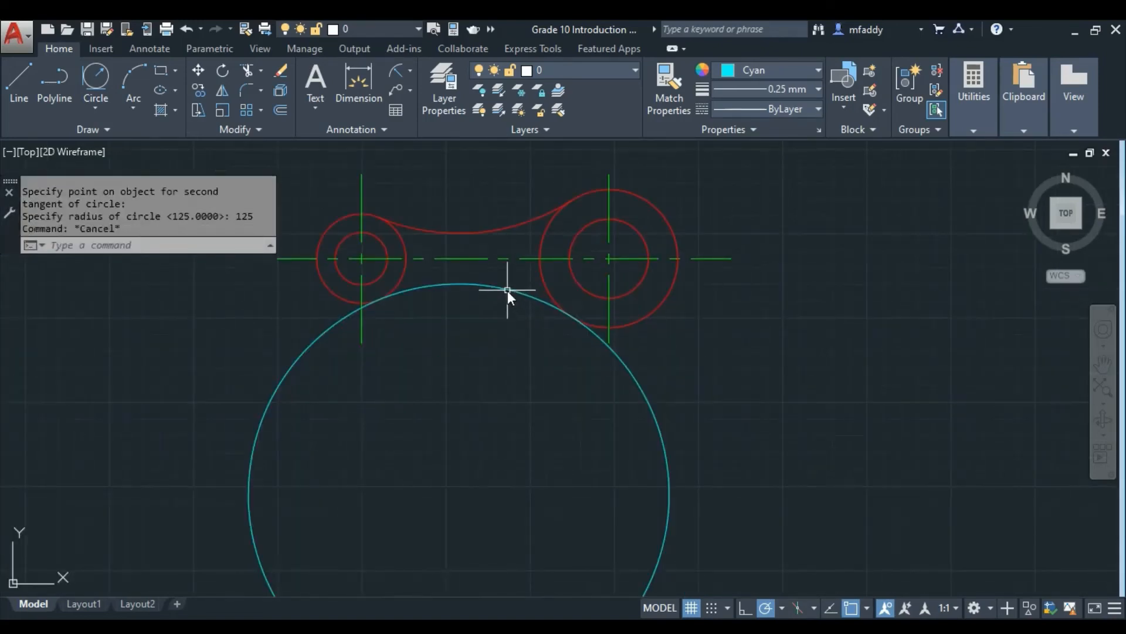
{"action": "left_click", "coordinate": [509, 290]}
{"action": "left_click", "coordinate": [783, 69]}
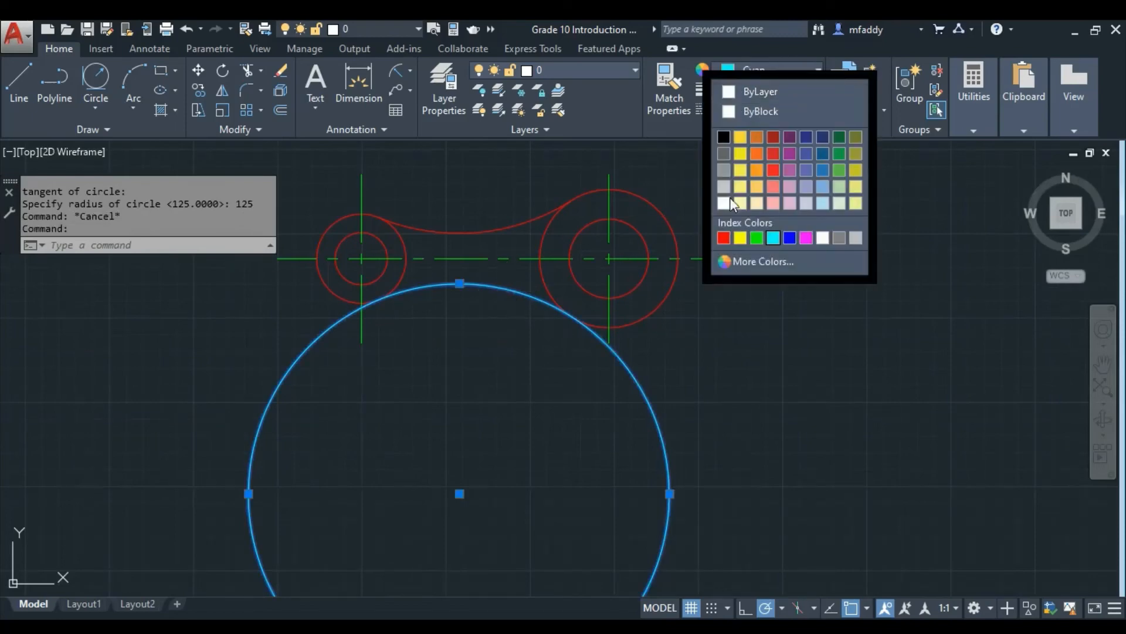
{"action": "left_click", "coordinate": [724, 239]}
{"action": "scroll", "coordinate": [584, 346], "scroll_direction": "up", "scroll_amount": 5}
{"action": "key", "text": "Escape"}
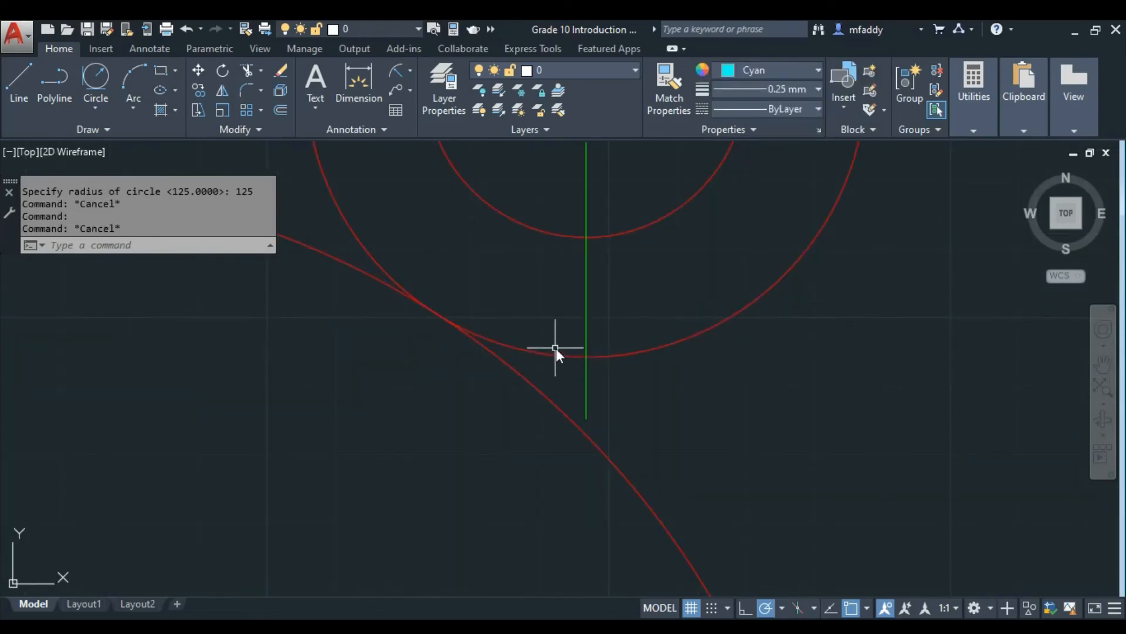
Trim away the lower part of the large bottom tangent circle, using the two outer circles as cutting edges.
{"action": "left_click", "coordinate": [548, 354]}
{"action": "scroll", "coordinate": [548, 322], "scroll_direction": "down", "scroll_amount": 5}
{"action": "middle_click_drag", "start_coordinate": [350, 292], "coordinate": [551, 276]}
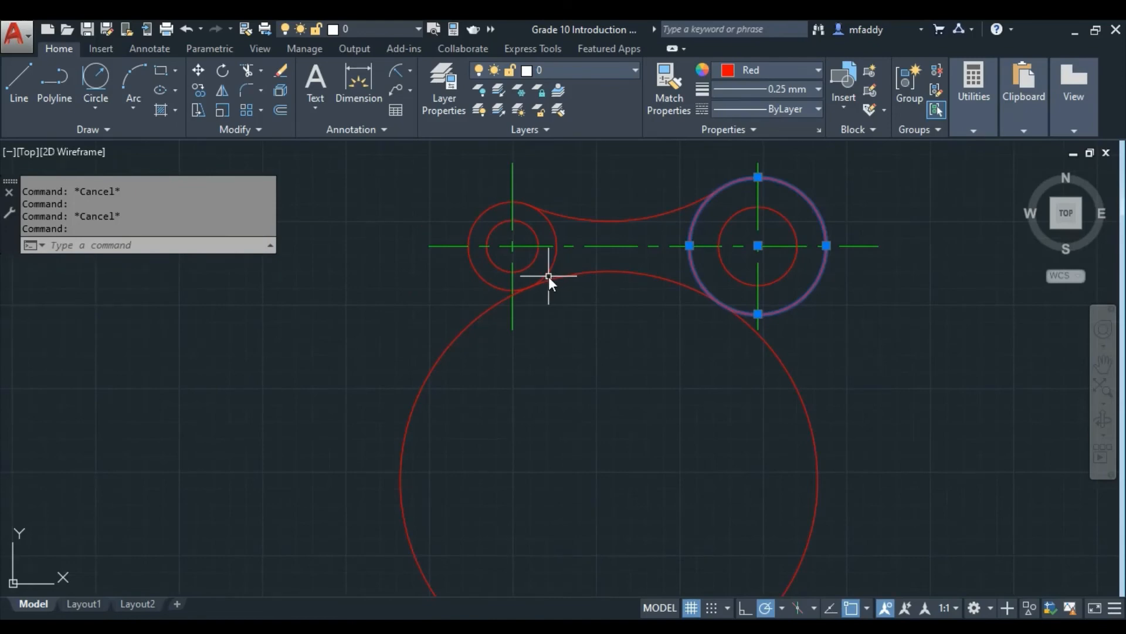
{"action": "left_click", "coordinate": [548, 277]}
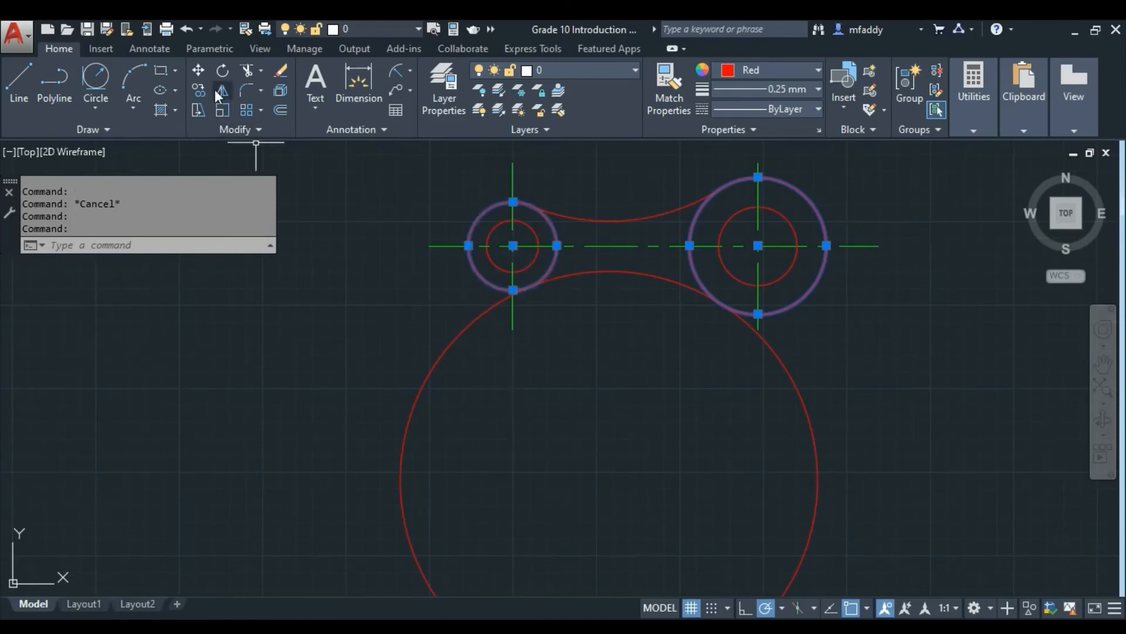
{"action": "left_click", "coordinate": [247, 72]}
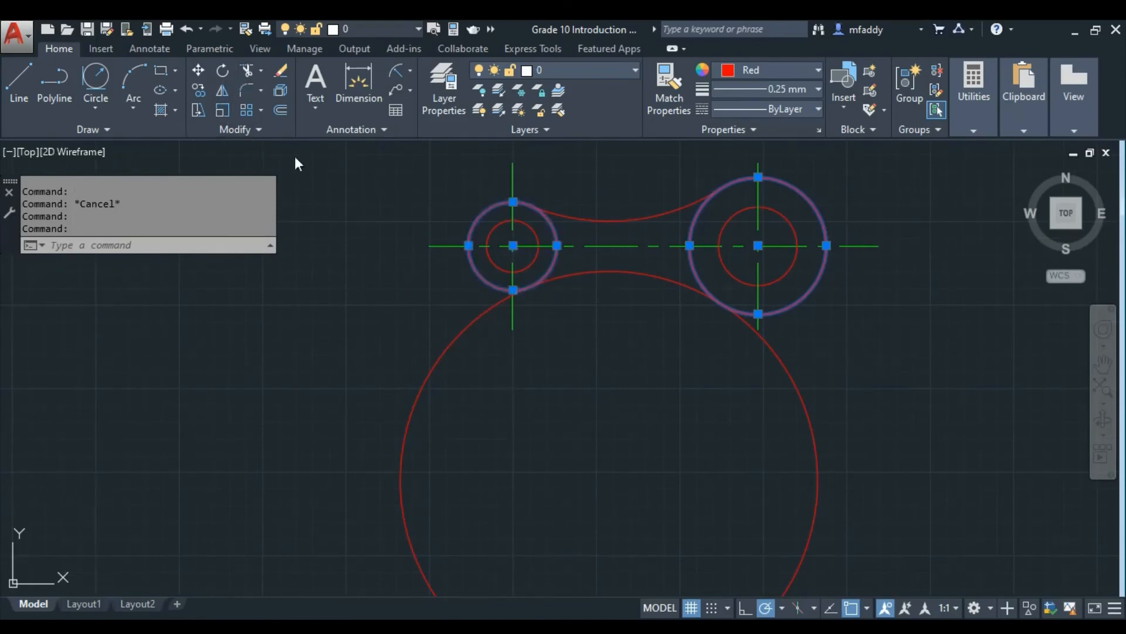
{"action": "left_click", "coordinate": [462, 333]}
{"action": "key", "text": "Escape"}
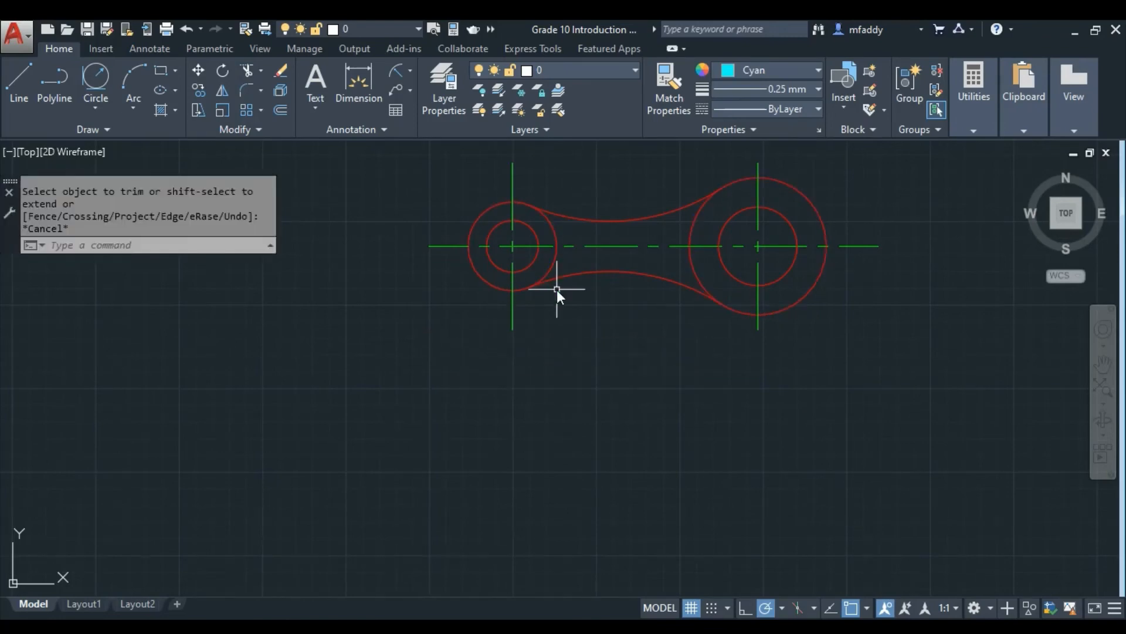
{"action": "scroll", "coordinate": [558, 293], "scroll_direction": "down", "scroll_amount": 4}
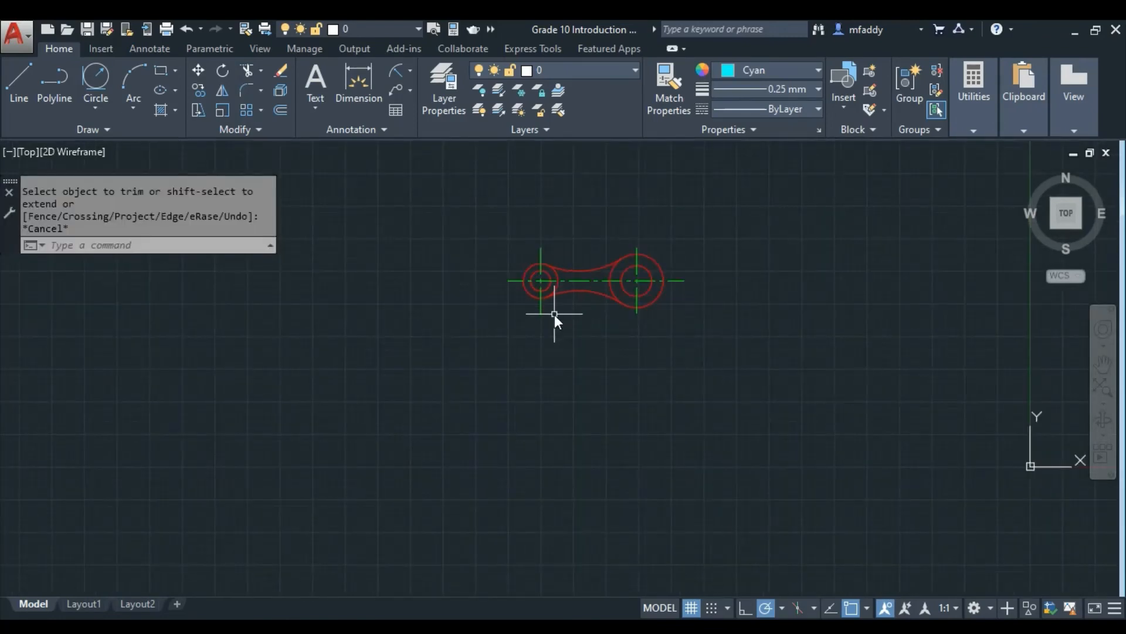
{"action": "scroll", "coordinate": [600, 256], "scroll_direction": "up", "scroll_amount": 4}
{"action": "scroll", "coordinate": [597, 266], "scroll_direction": "up", "scroll_amount": 2}
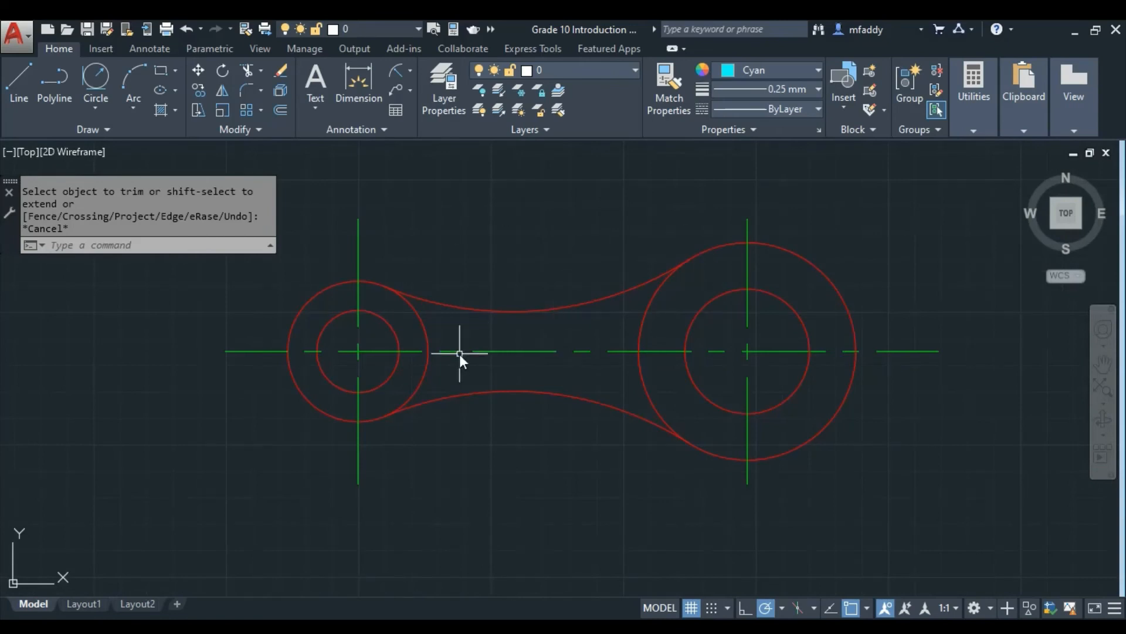
{"action": "scroll", "coordinate": [500, 335], "scroll_direction": "down", "scroll_amount": 2}
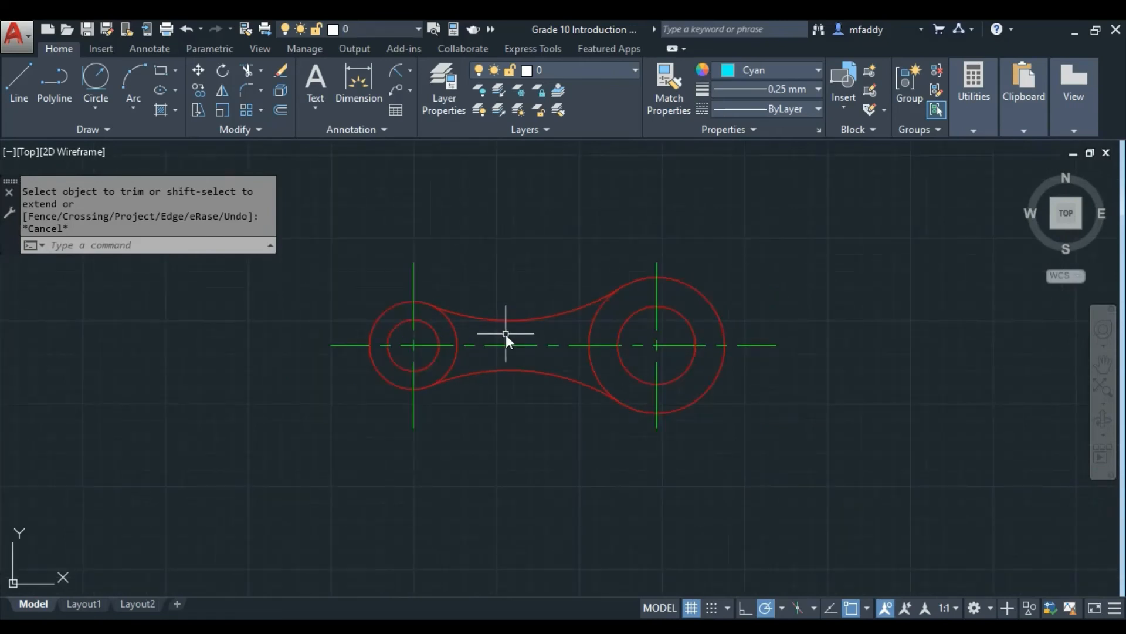